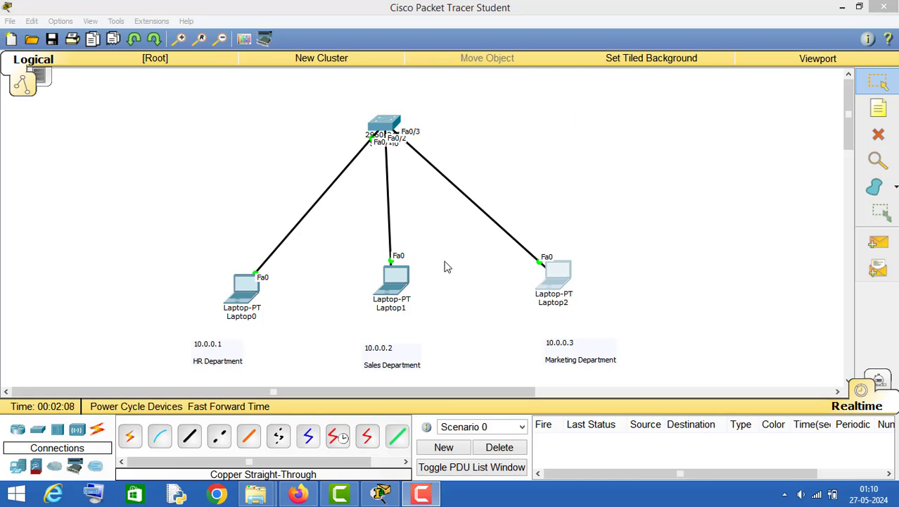
Move the switch slightly higher and raise Laptop0 roughly level with the other two laptops.
left_click_drag(384, 125, 383, 117)
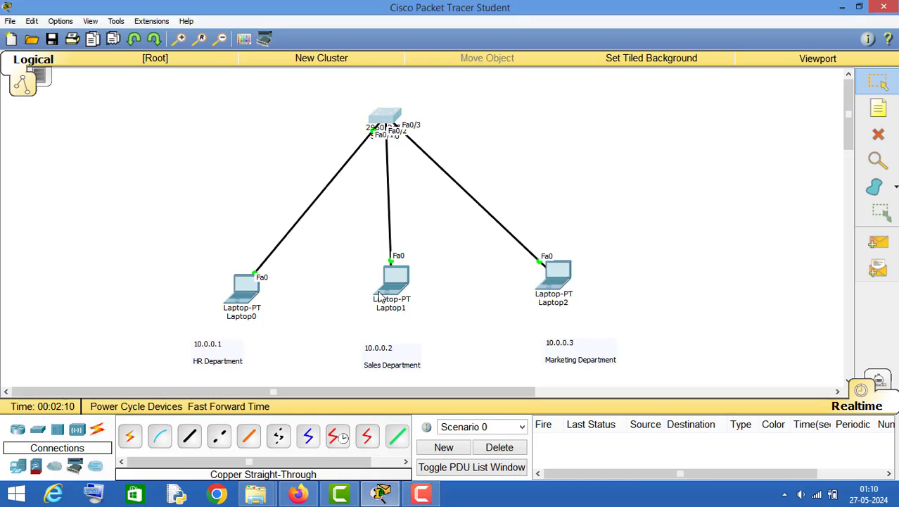
left_click_drag(248, 304, 248, 284)
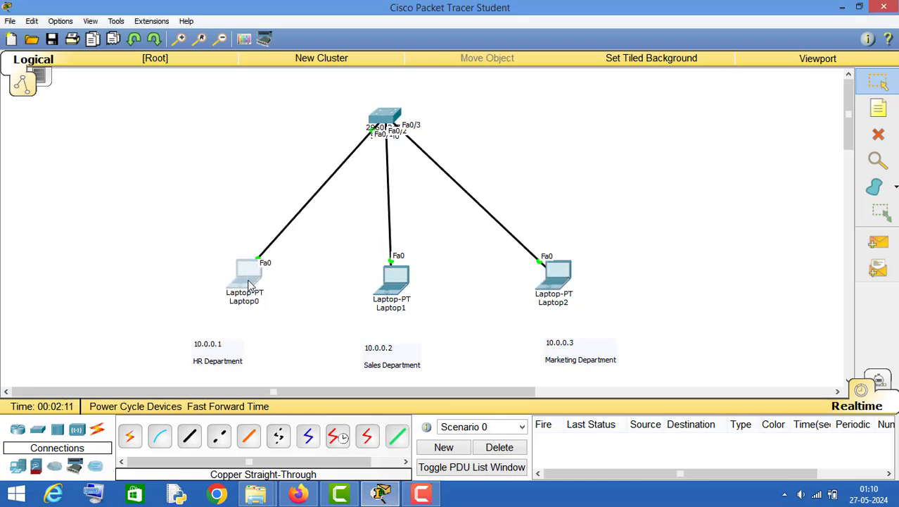
left_click(397, 287)
Move the HR, Sales and Marketing Department notes up so each sits closer beneath its laptop.
left_click_drag(218, 355, 228, 344)
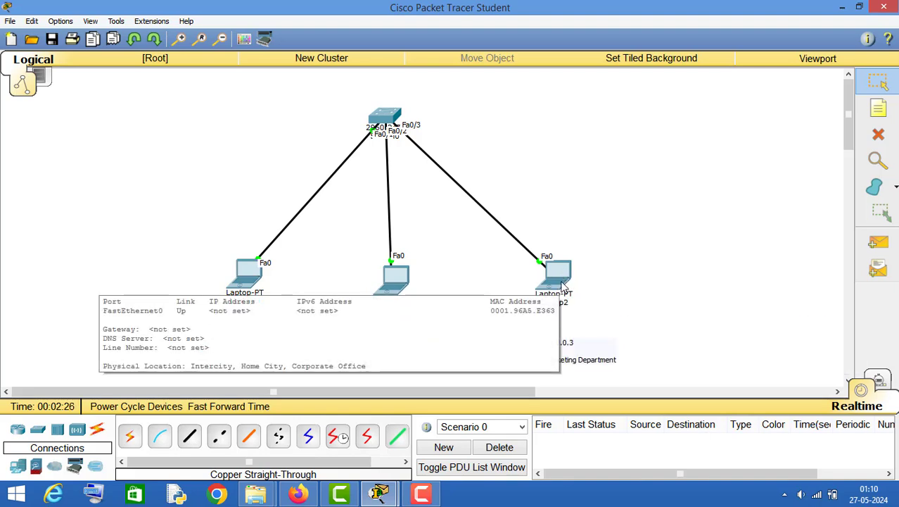
left_click_drag(567, 343, 569, 336)
left_click_drag(393, 348, 396, 336)
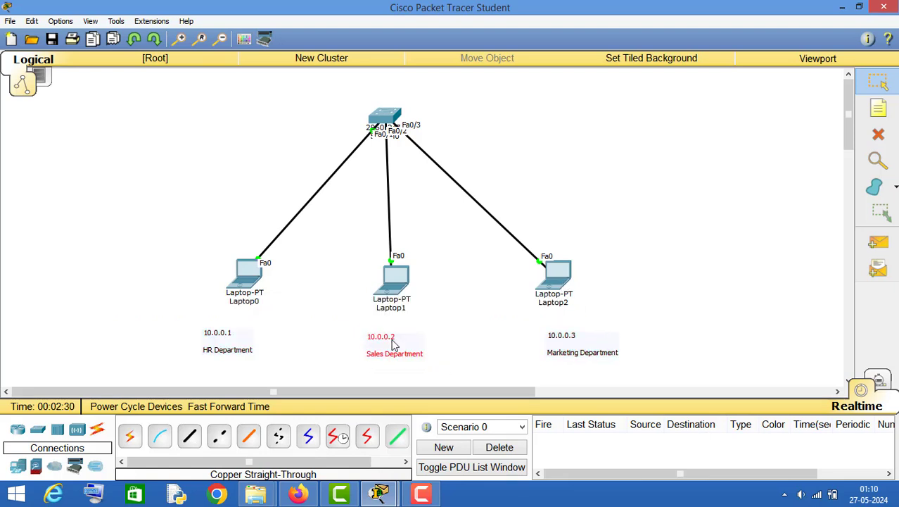
left_click_drag(240, 355, 250, 347)
left_click_drag(381, 355, 384, 351)
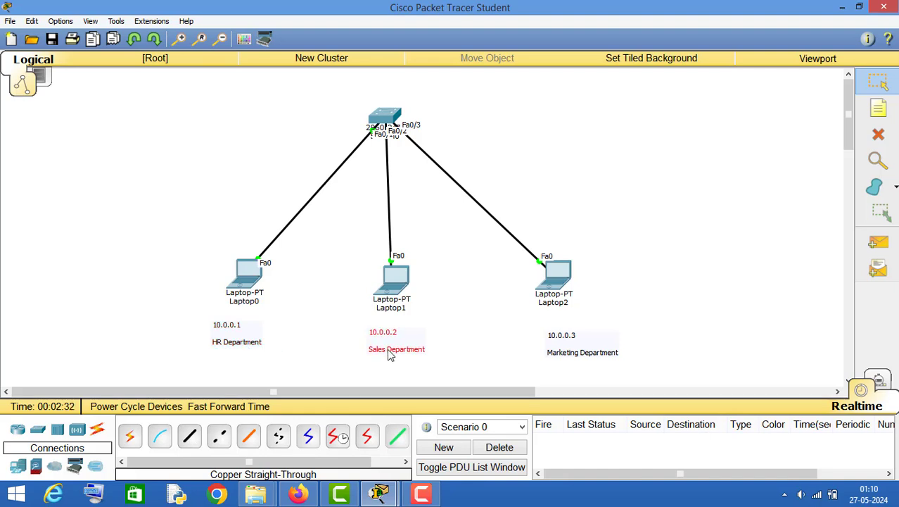
left_click_drag(563, 359, 563, 356)
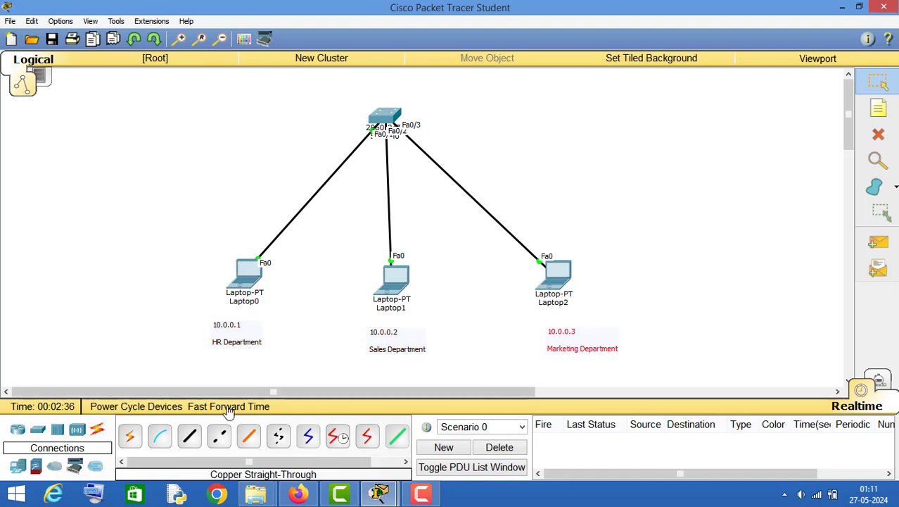
Assign Laptop0 the static IP address 10.0.0.1 with the default subnet mask and close its window.
left_click(251, 276)
left_click(356, 106)
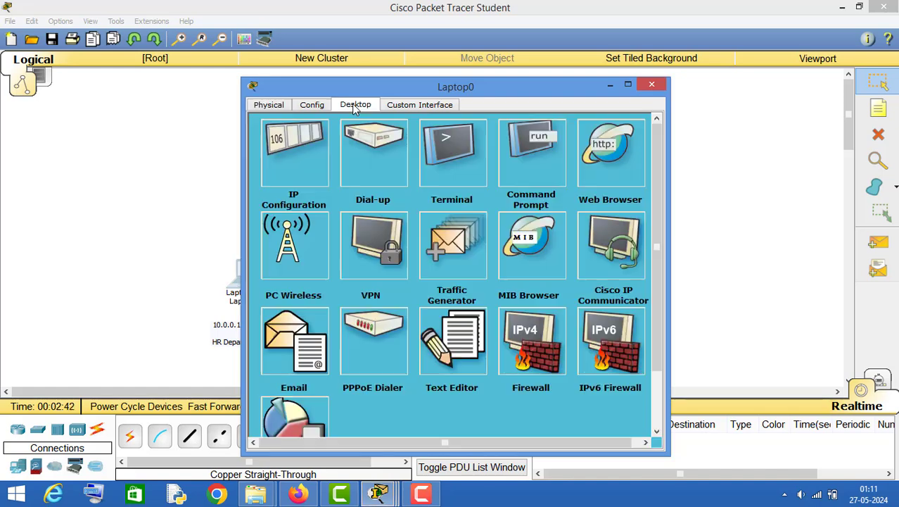
left_click(313, 183)
left_click(425, 181)
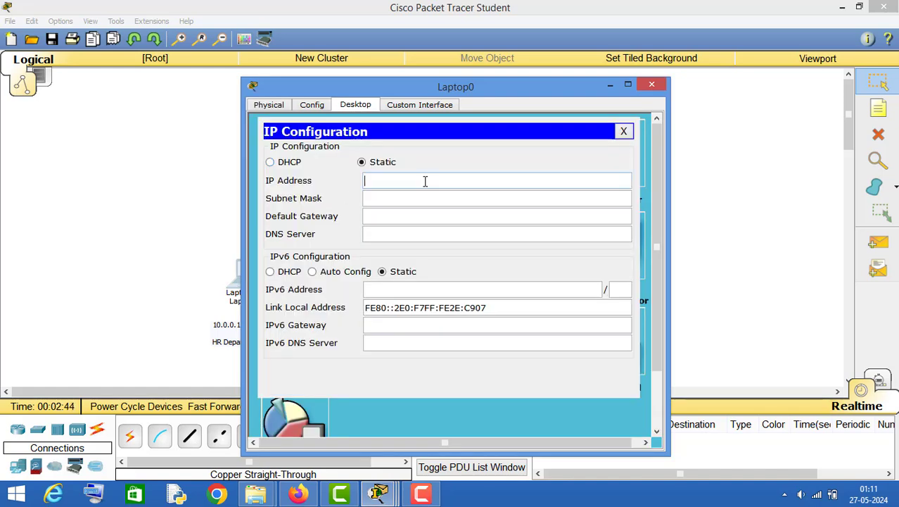
type("10.0.0.2")
key("BackSpace")
type("1")
left_click(652, 84)
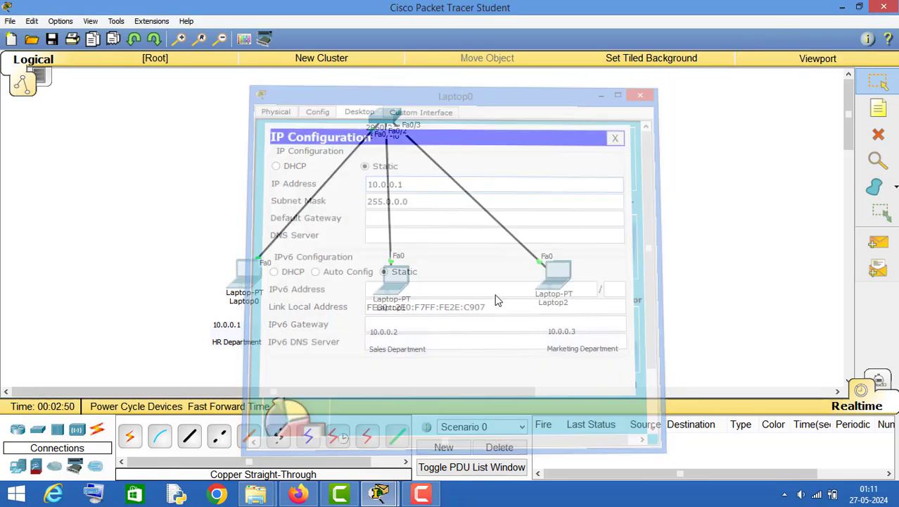
Assign Laptop1 the static IP address 10.0.0.2 with the default subnet mask and close its window.
left_click(391, 281)
left_click(357, 105)
left_click(318, 164)
left_click(378, 179)
type("10.0.0.2")
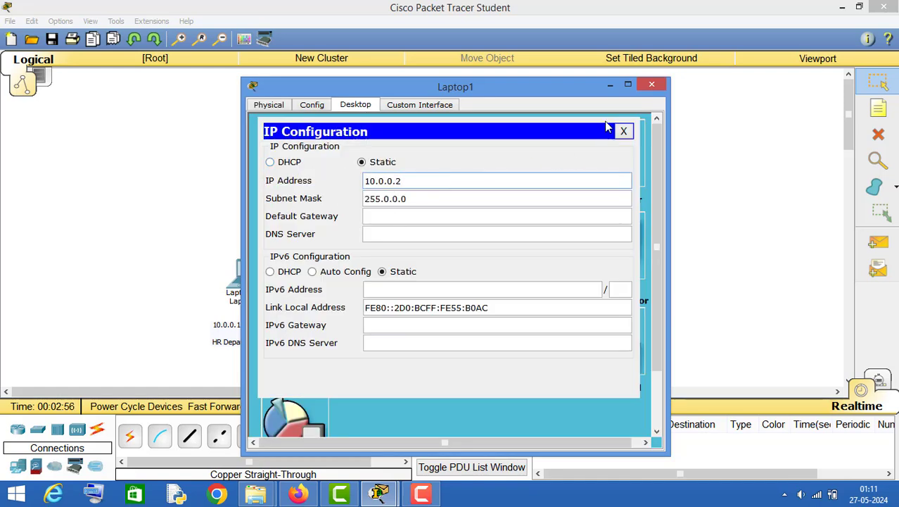
left_click(652, 85)
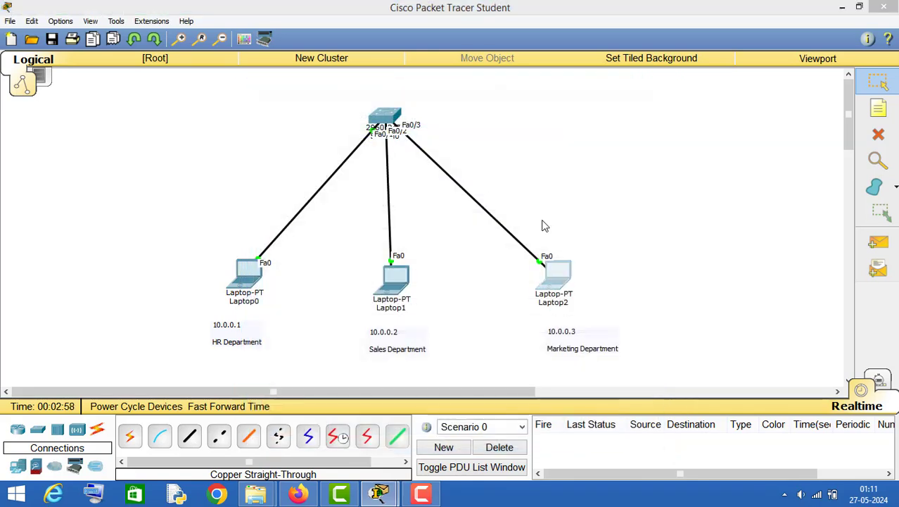
Assign Laptop2 the static IP address 10.0.0.3 and close its window.
left_click(555, 273)
left_click(356, 105)
left_click(316, 160)
left_click(392, 176)
type("10.0.0.3.3")
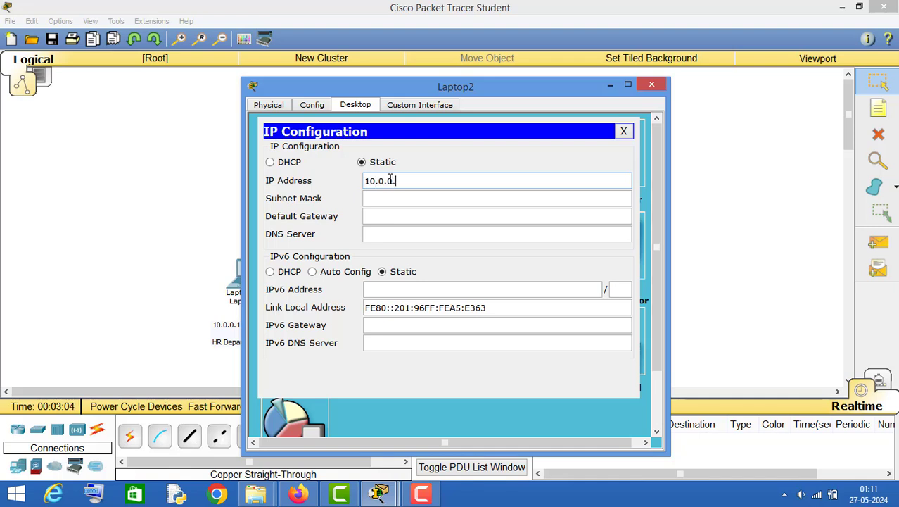
left_click(652, 84)
left_click(394, 339)
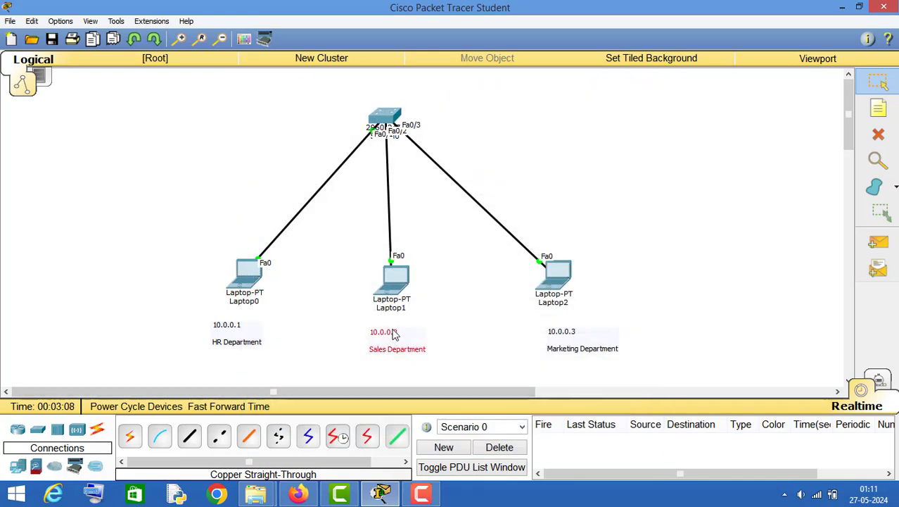
left_click(395, 335)
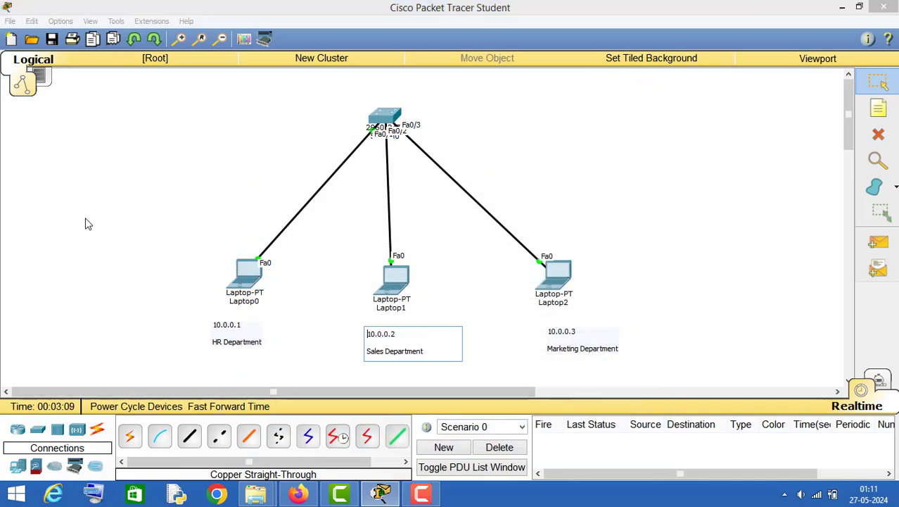
left_click(675, 240)
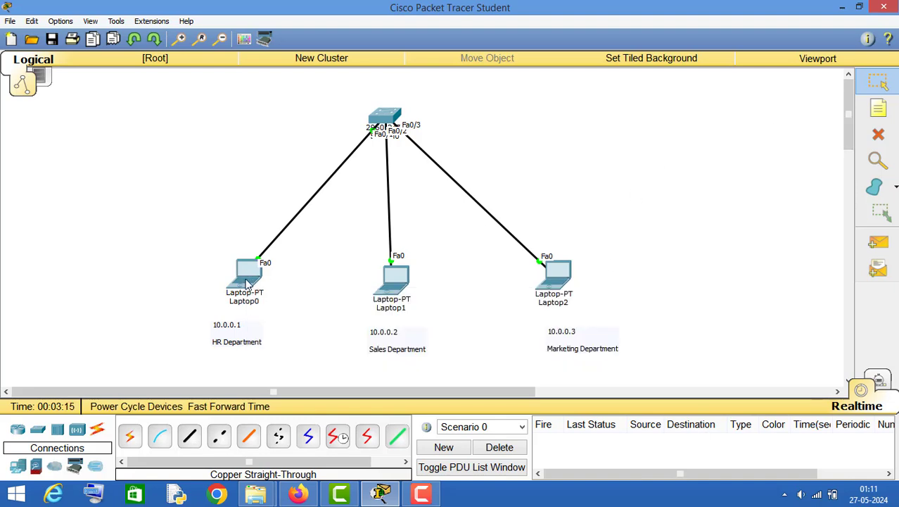
Ping the Sales laptop at 10.0.0.2 from Laptop0's command prompt, keeping both laptops in view.
mouse_move(394, 289)
left_click(253, 288)
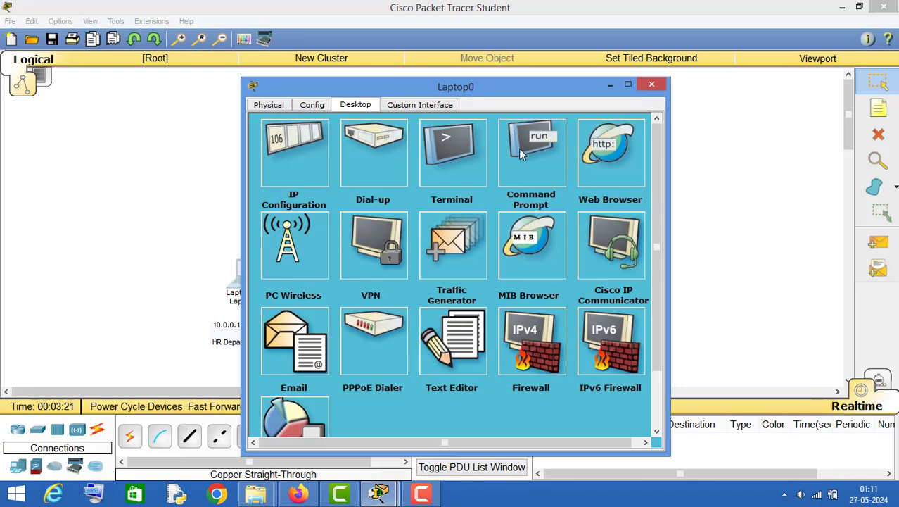
left_click(527, 151)
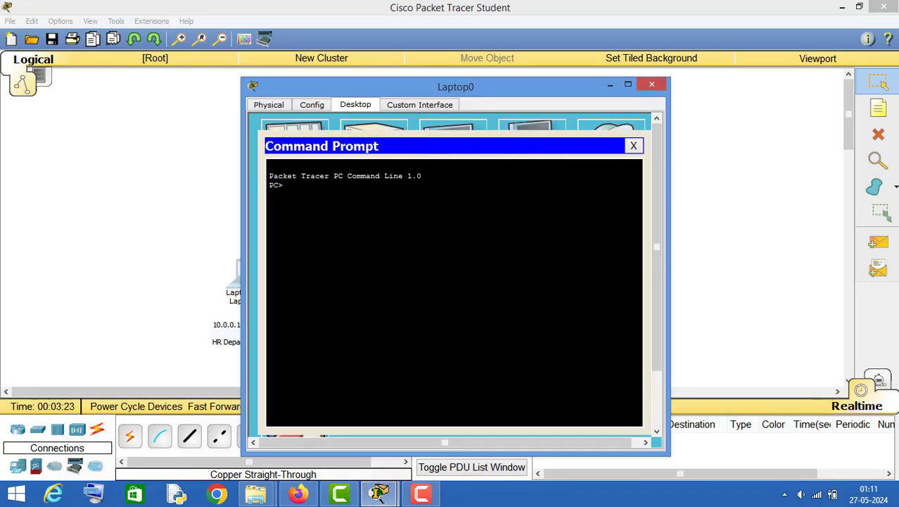
type("ping 10.0.0")
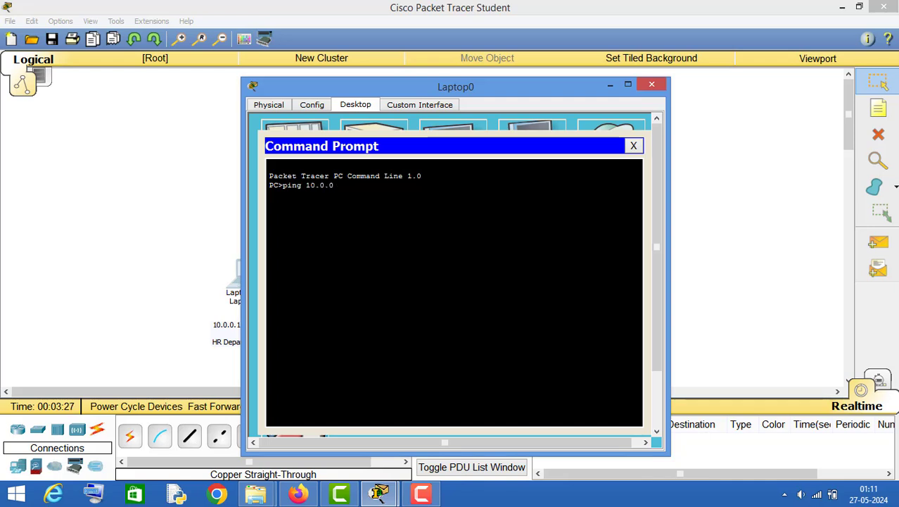
type("2")
key("BackSpace")
type(".2")
left_click_drag(405, 87, 681, 74)
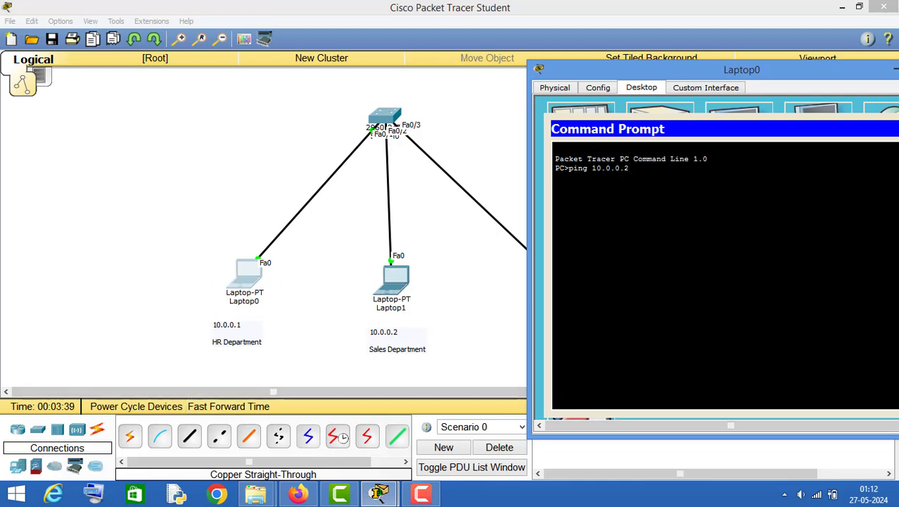
key("Return")
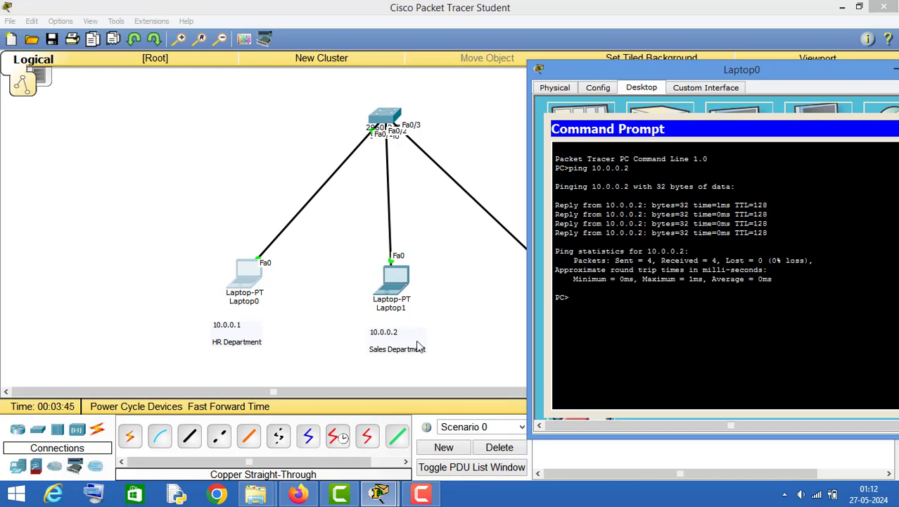
Ping the Marketing laptop at 10.0.0.3 from Laptop0 and close the Laptop0 window.
key("Up")
left_click_drag(800, 74, 299, 62)
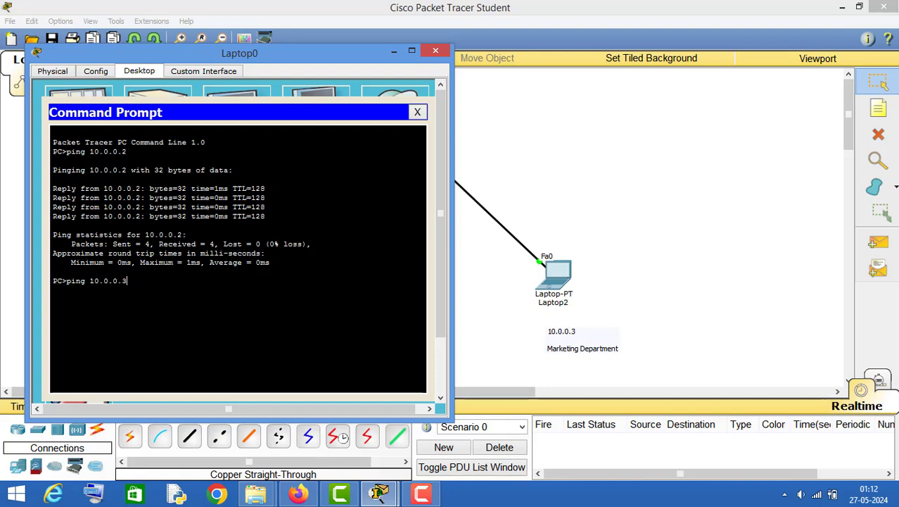
key("Return")
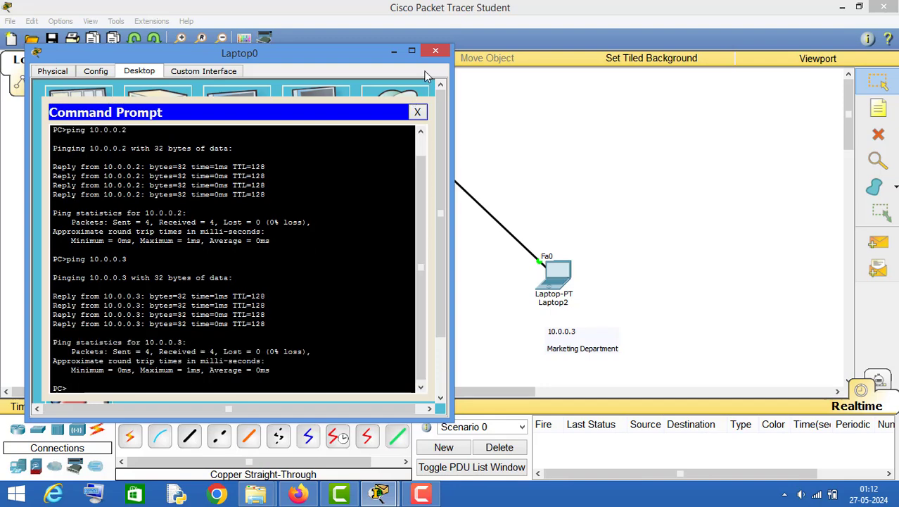
left_click(436, 51)
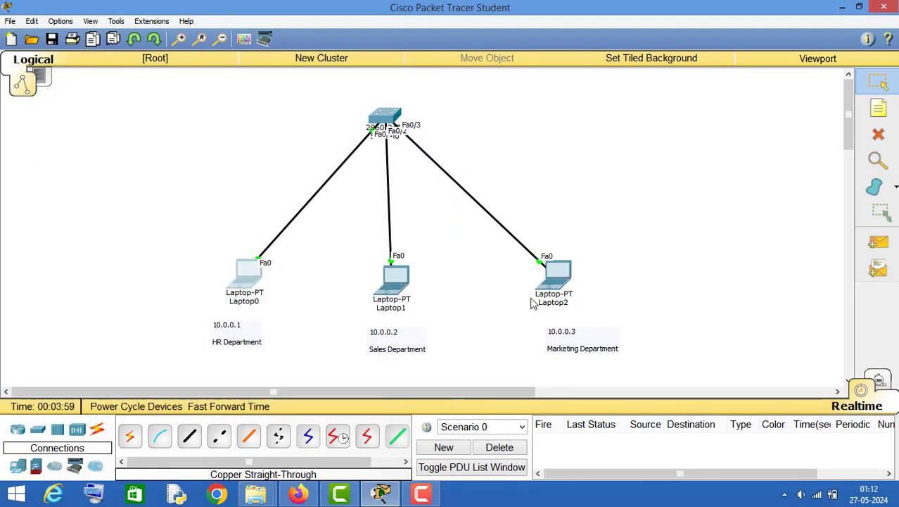
Open the switch's command line and enter global configuration mode with the commands en and config t.
mouse_move(397, 295)
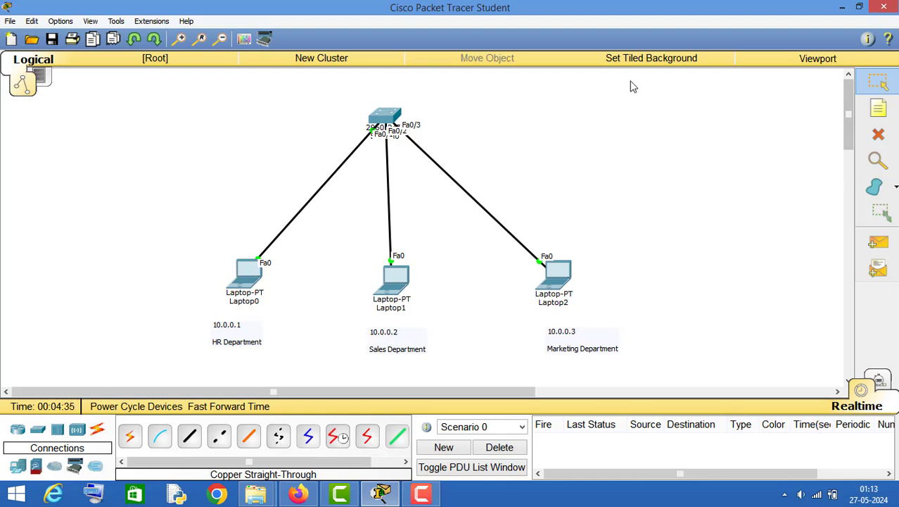
left_click(386, 118)
left_click(346, 103)
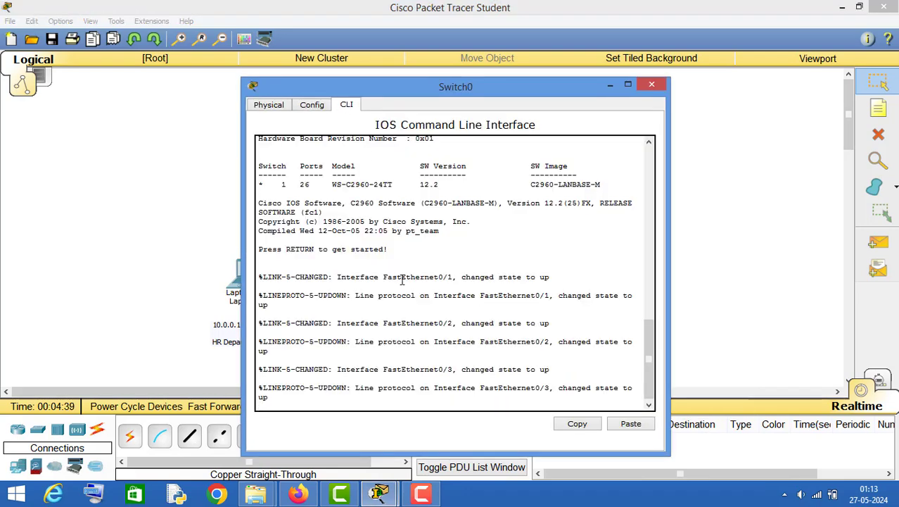
key("Return")
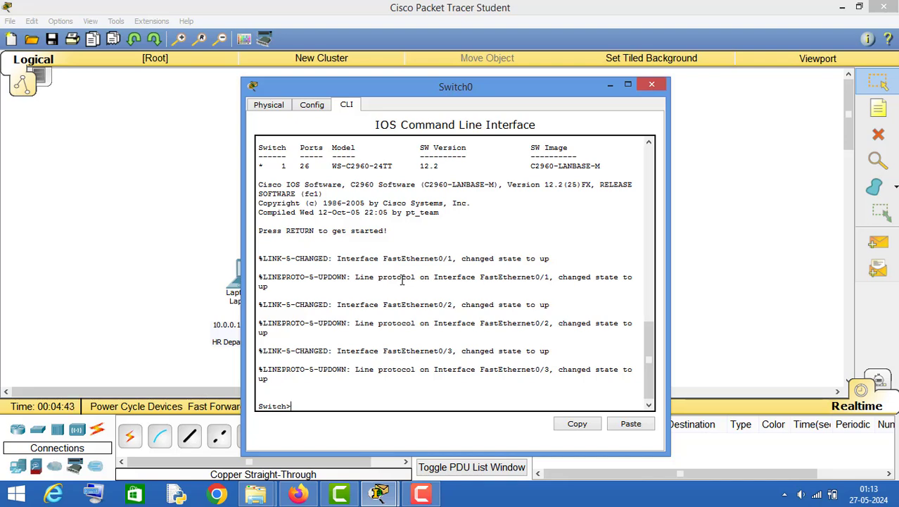
left_click_drag(406, 87, 649, 86)
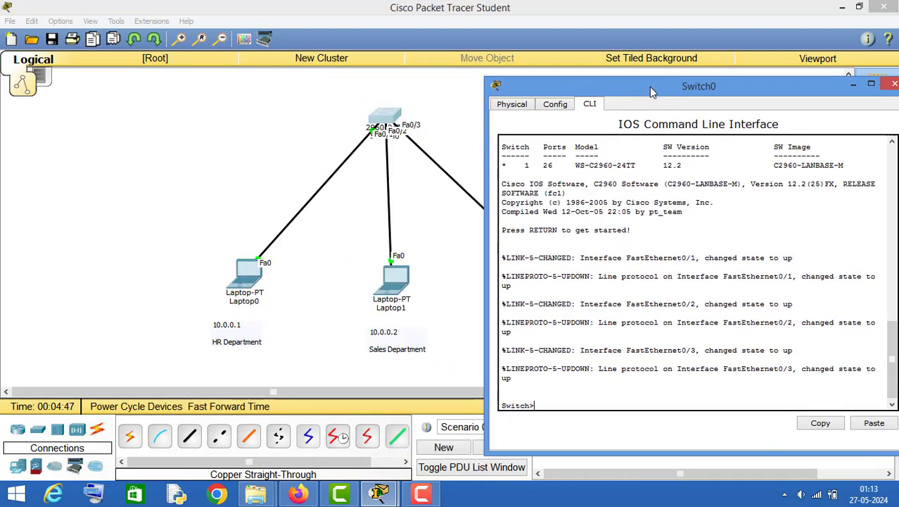
type("en")
key("Return")
left_click_drag(649, 86, 612, 83)
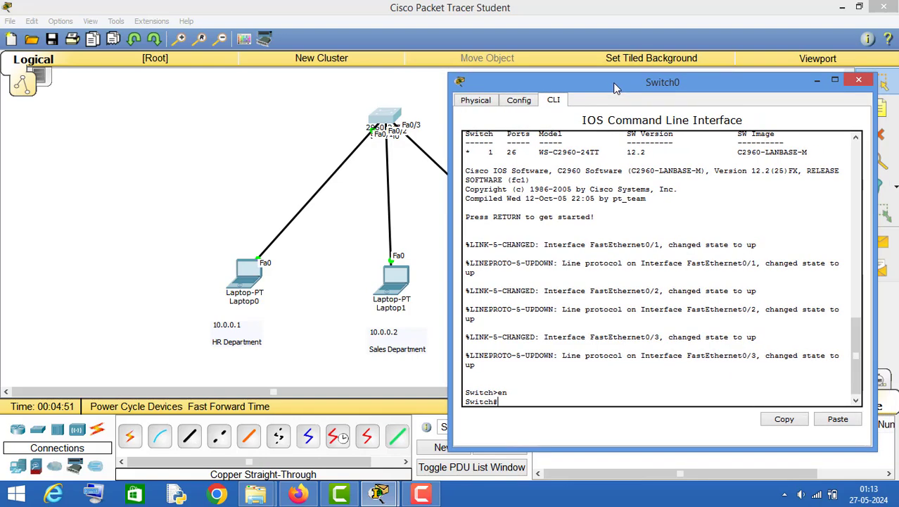
type("config t")
key("Return")
left_click_drag(640, 76, 491, 47)
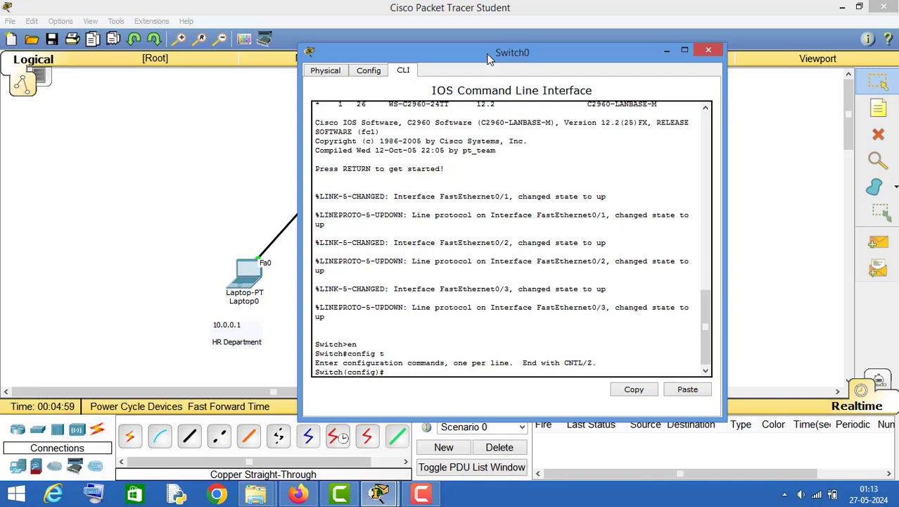
List the switch's VLANs with do show vlan, examine the default VLAN's ports, and return to the configuration prompt.
type("do show vlan")
key("Return")
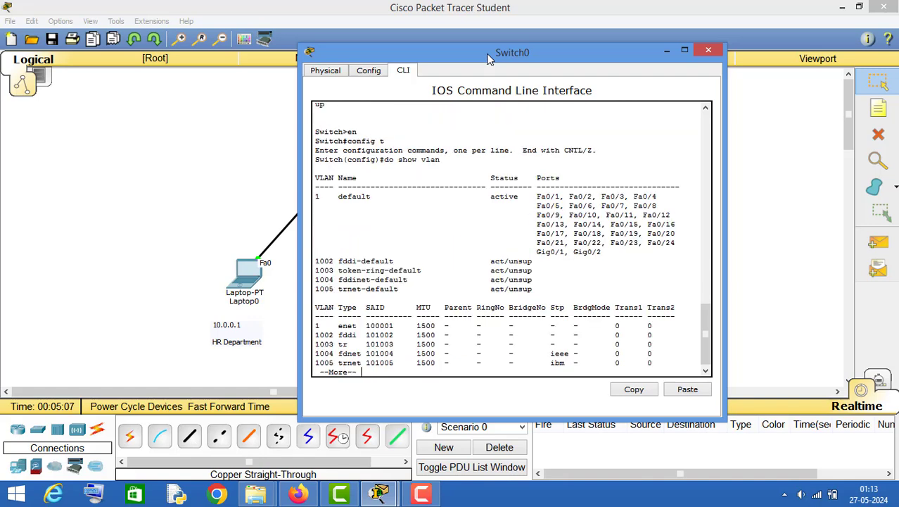
left_click_drag(535, 61, 704, 69)
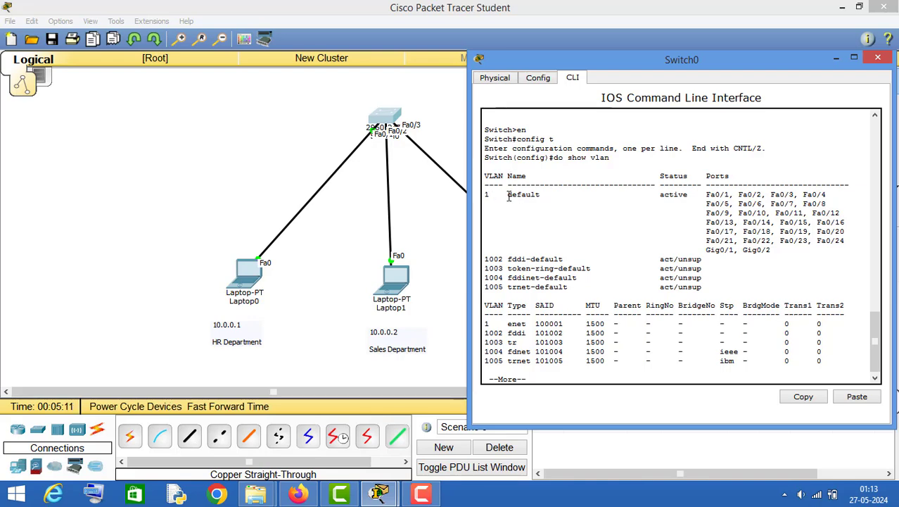
left_click_drag(508, 197, 548, 197)
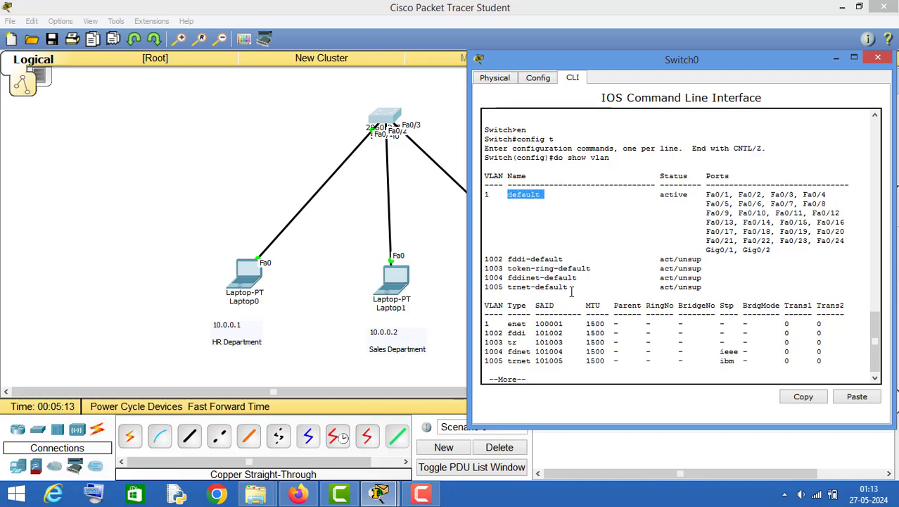
left_click_drag(655, 61, 540, 62)
key("space")
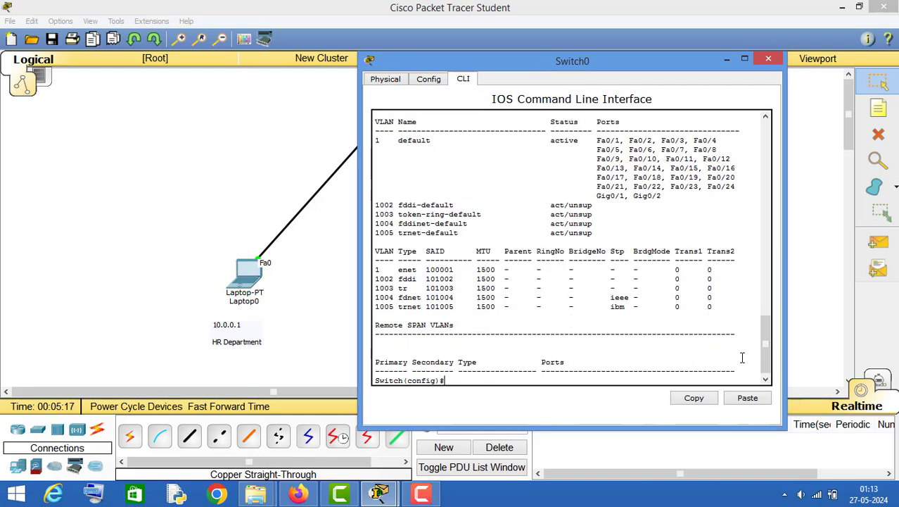
key("Return")
key("Return")
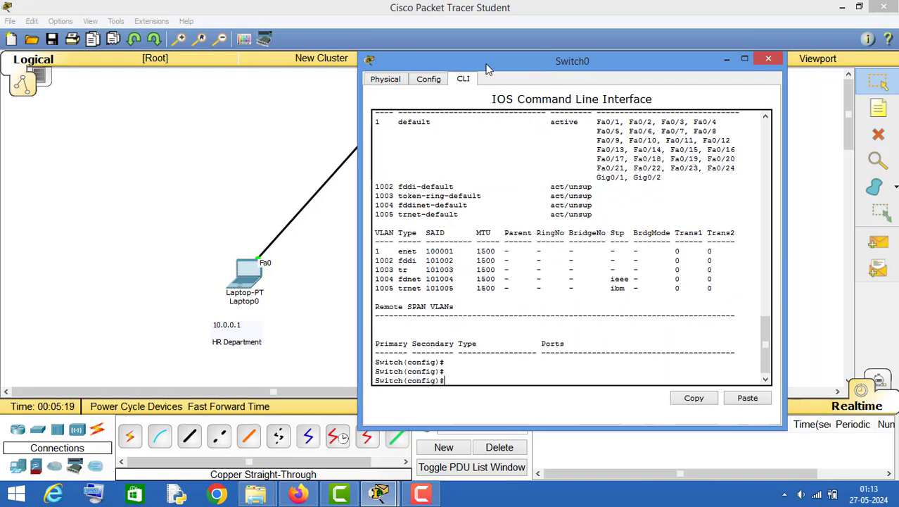
left_click_drag(485, 67, 671, 72)
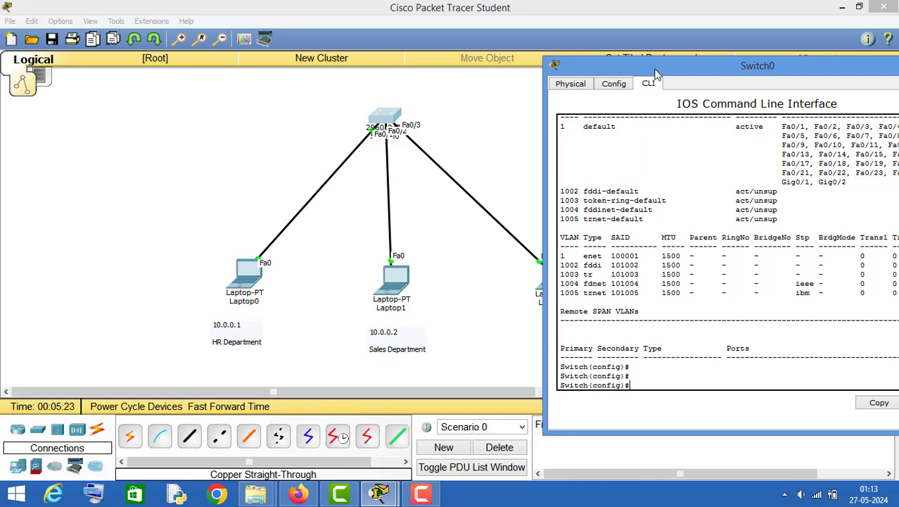
Create VLAN 2 on the switch, name it HR, and return to global configuration mode.
left_click_drag(658, 70, 196, 68)
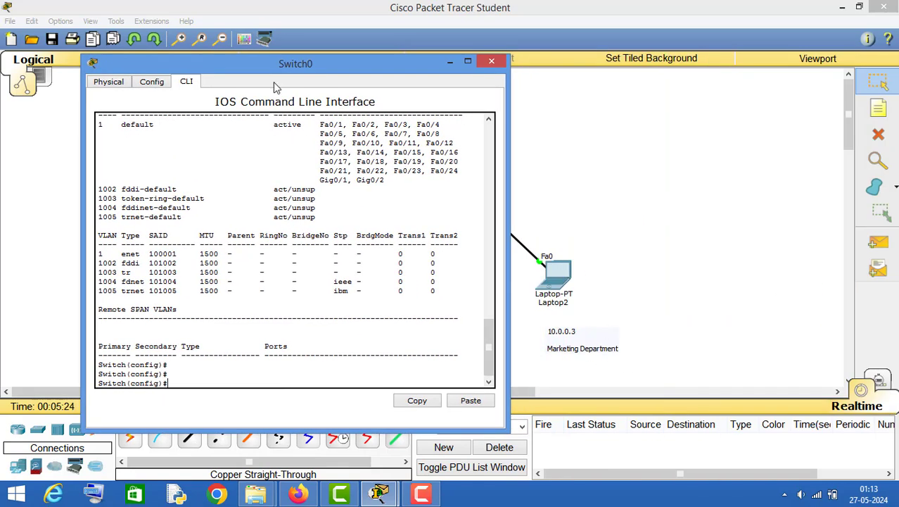
left_click_drag(288, 68, 563, 60)
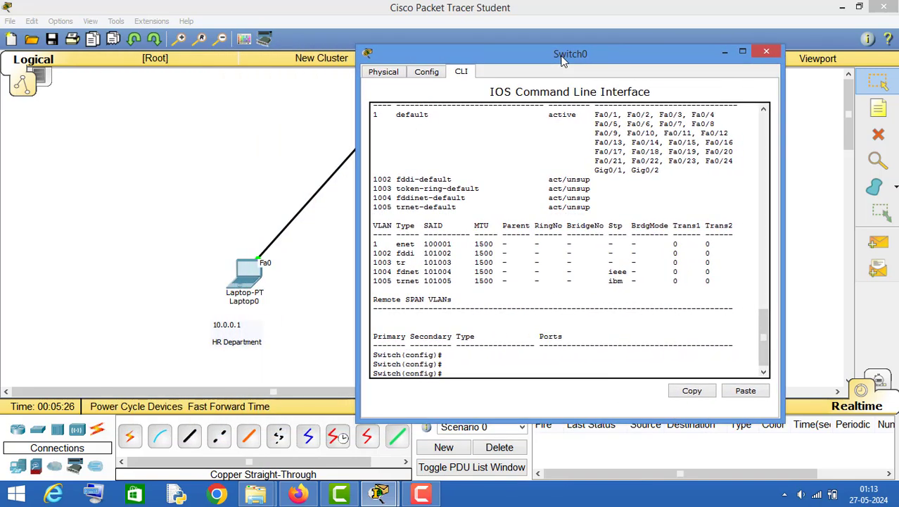
type("vlan 2")
key("Return")
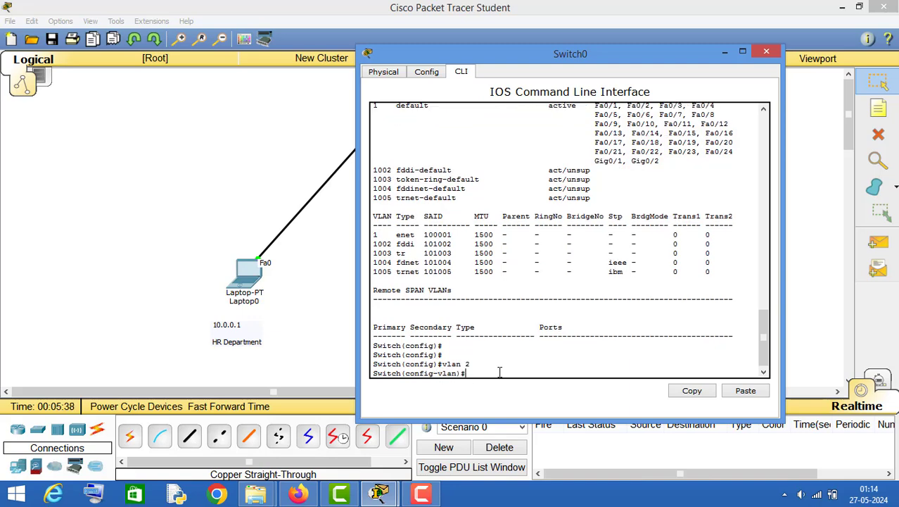
type("name HR")
key("Return")
type("exit")
key("Return")
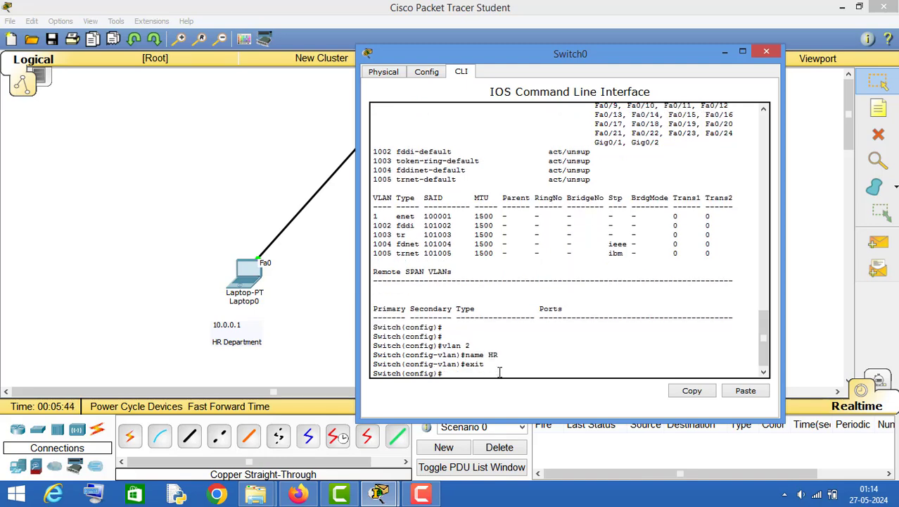
Create VLAN 3 on the switch, name it sales, and exit its VLAN configuration.
type("vlan 3")
key("Return")
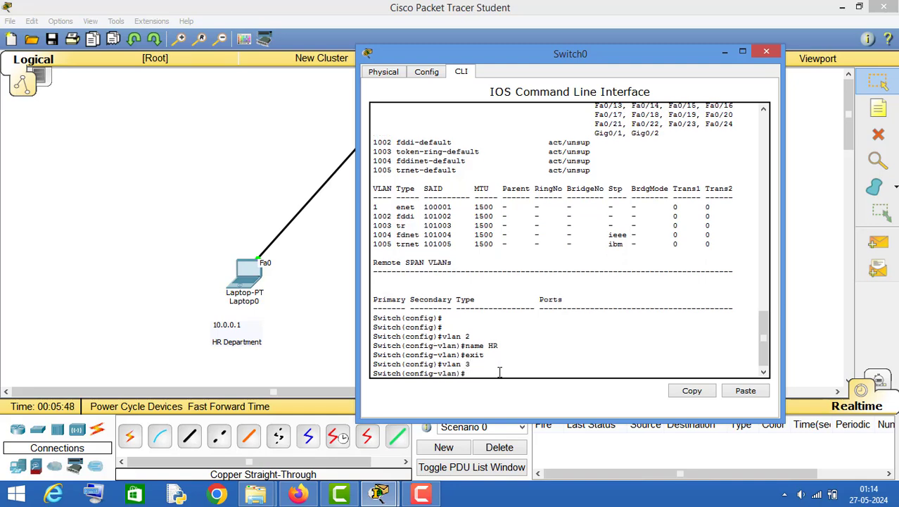
left_click_drag(476, 50, 605, 47)
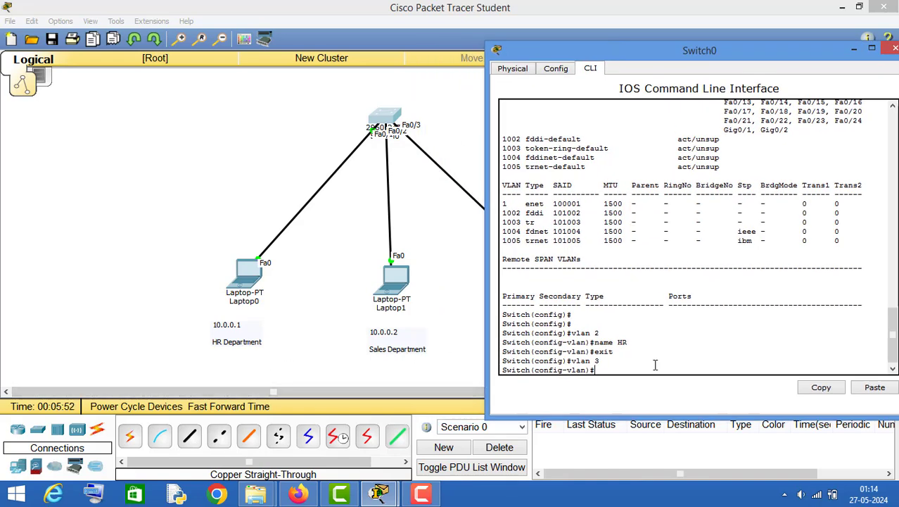
type("name sales")
key("Return")
type("ex")
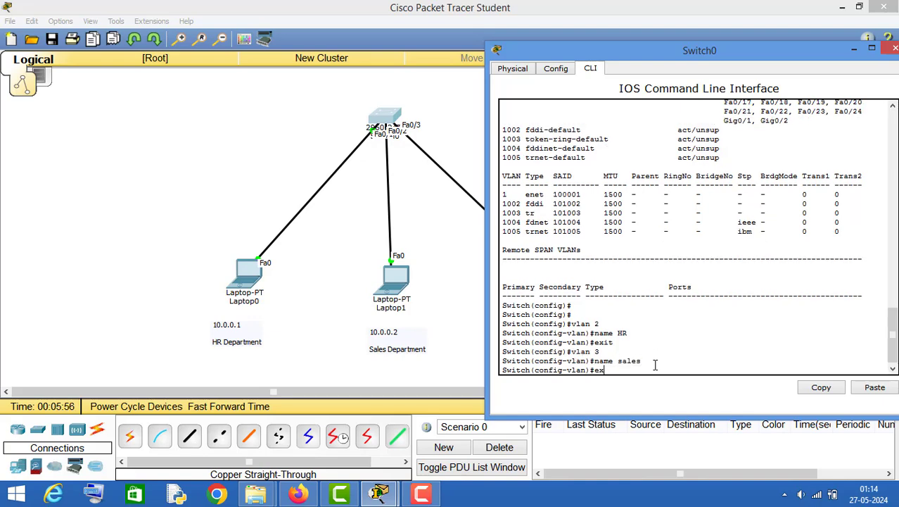
type("it")
key("Return")
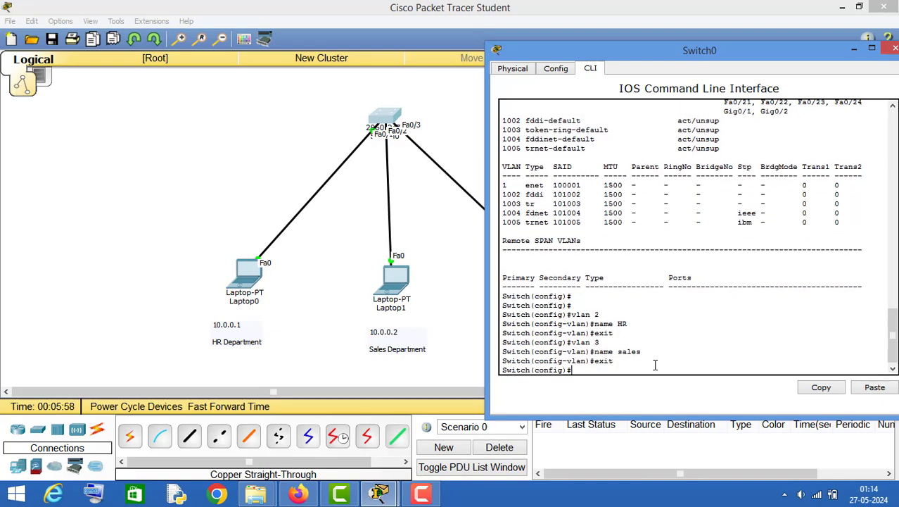
Create VLAN 4 on the switch, name it marketing, and exit back to global configuration mode.
type("vlan")
type(" 3")
type("4")
key("Return")
left_click_drag(645, 55, 210, 45)
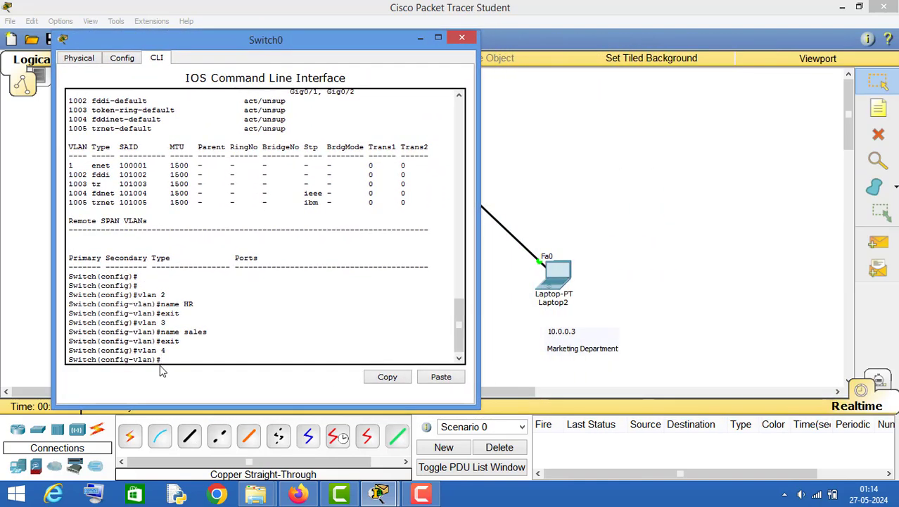
type("name marketing")
key("Return")
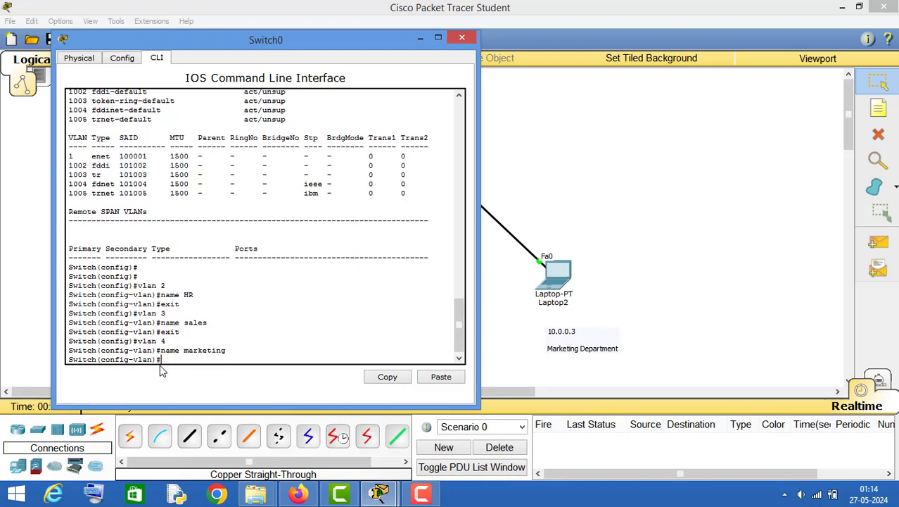
type("exit")
key("Return")
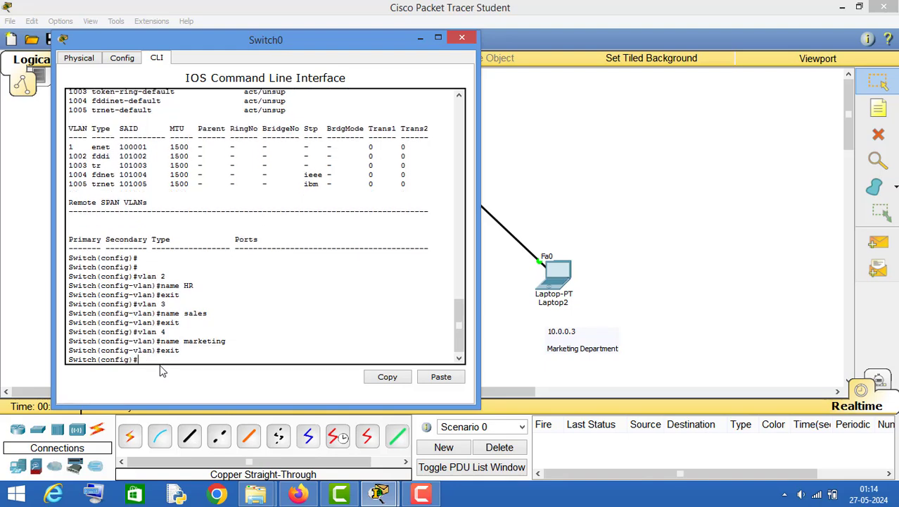
List the VLANs with do show vlan, examine the HR, sales and marketing entries, and page through to the configuration prompt.
type("do show vlan")
key("Return")
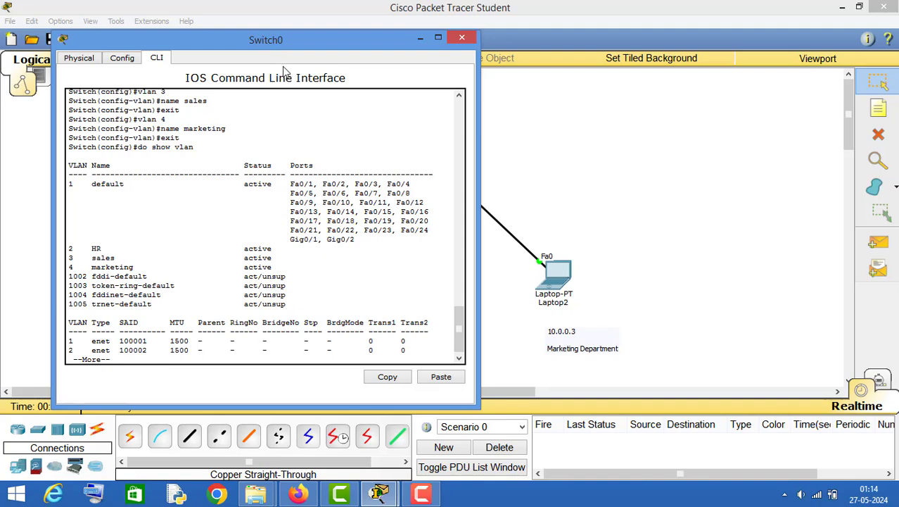
left_click_drag(279, 50, 417, 44)
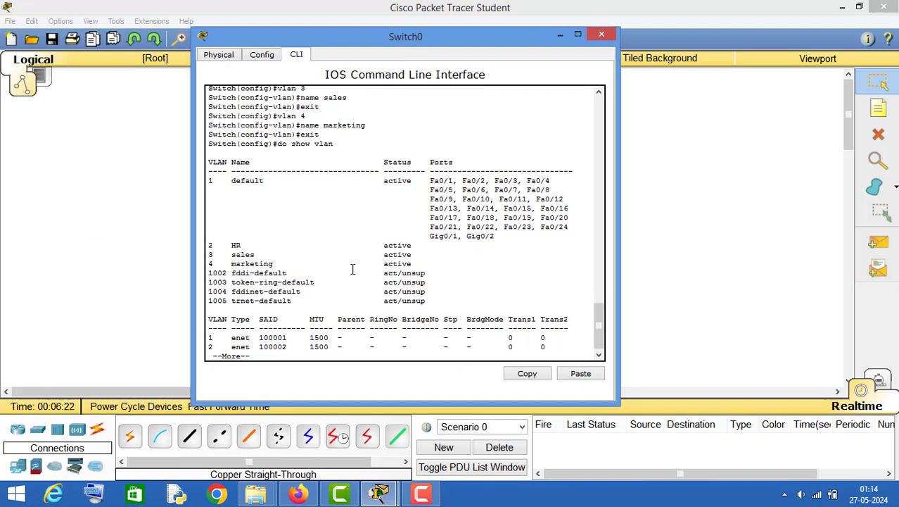
left_click_drag(431, 263, 209, 244)
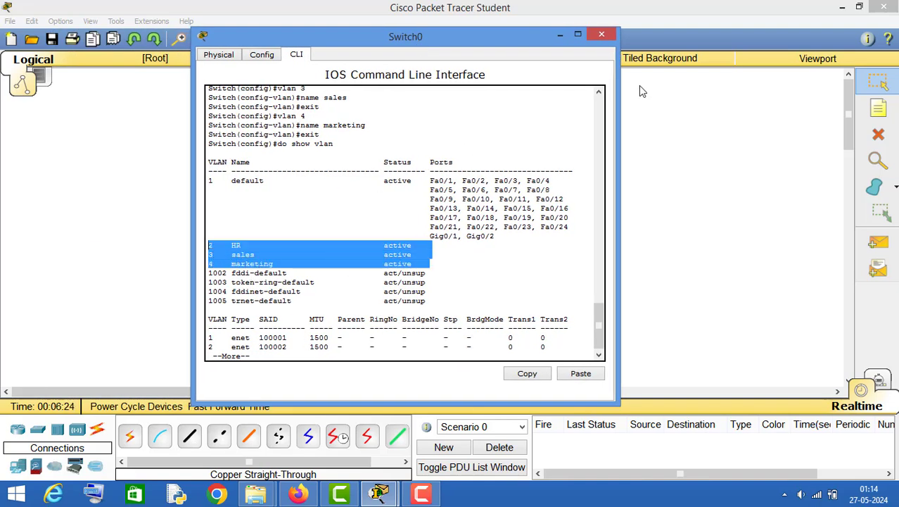
left_click_drag(389, 38, 696, 57)
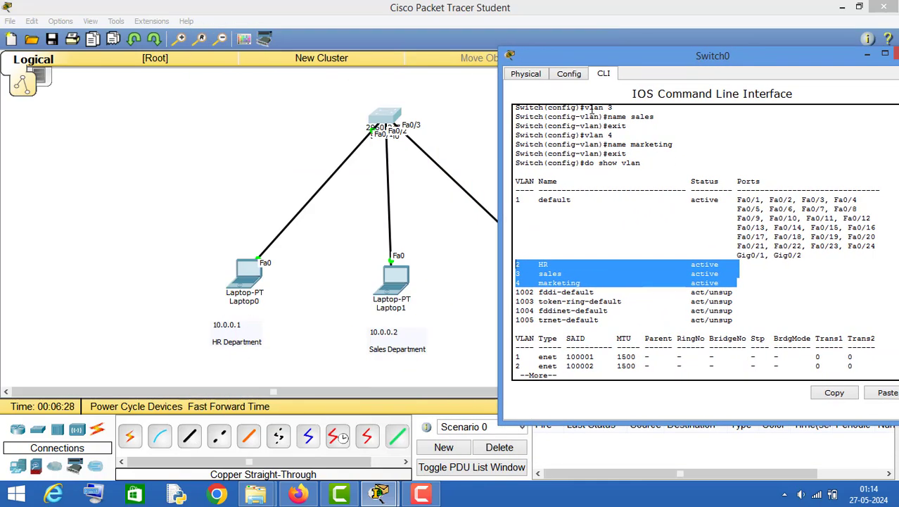
left_click_drag(587, 53, 471, 52)
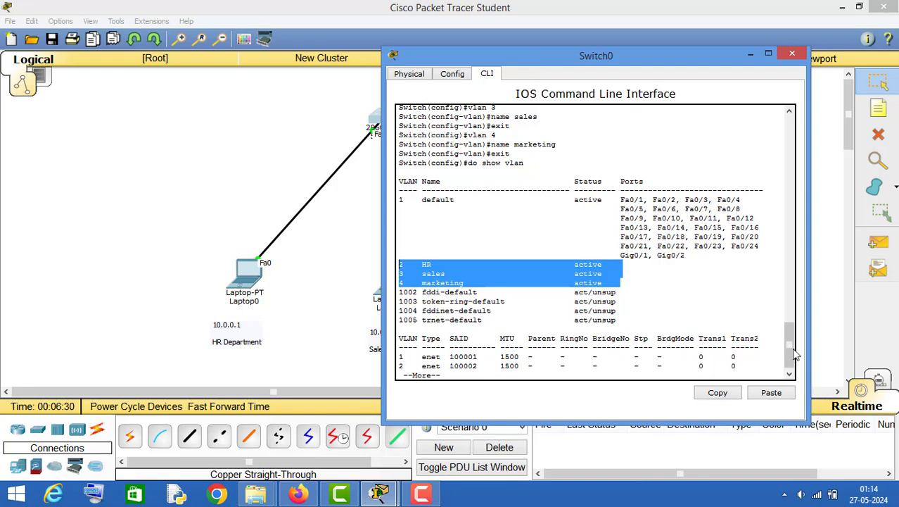
key("space")
key("Return")
key("Return")
key("Return")
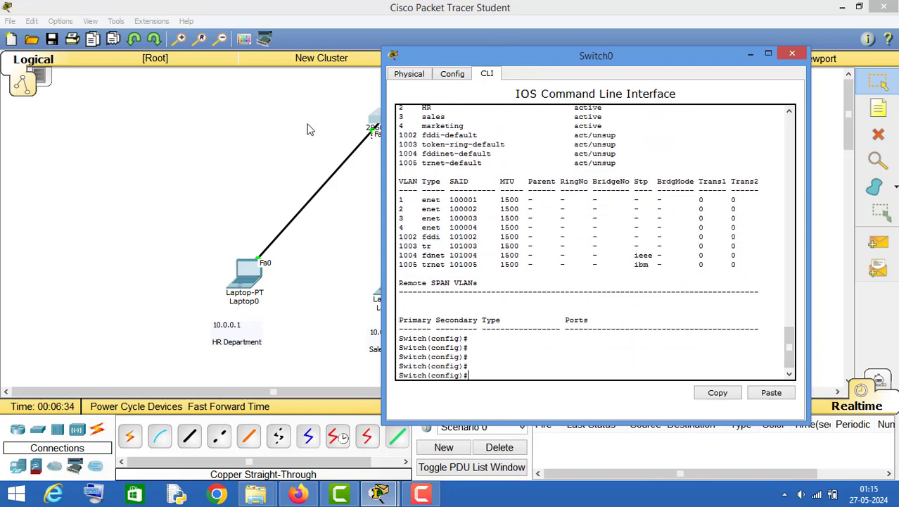
Rearrange the three laptops in the workspace to inspect their switch links, leaving each above its department label.
left_click(307, 125)
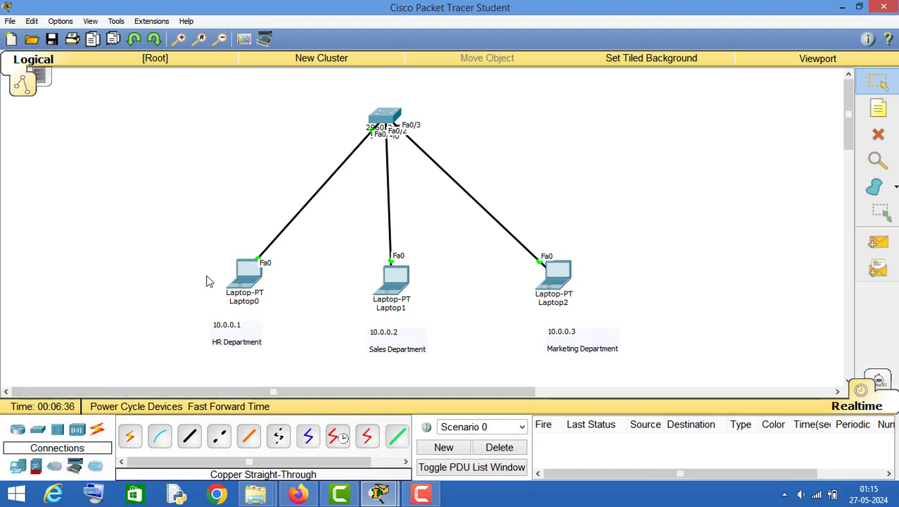
left_click_drag(565, 281, 681, 149)
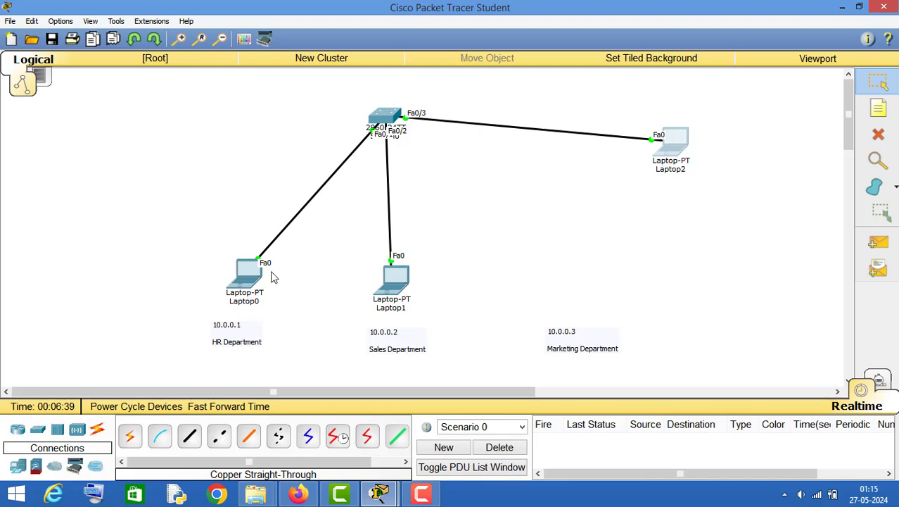
left_click_drag(249, 276, 209, 216)
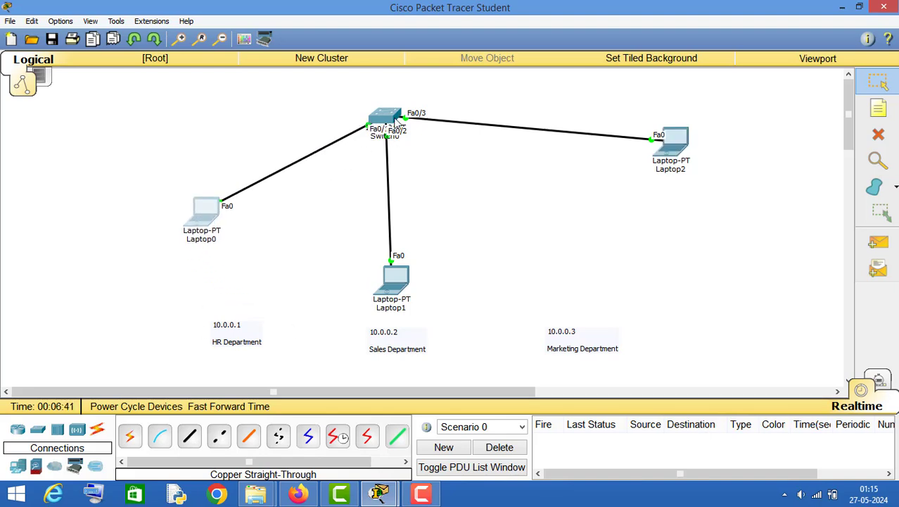
left_click_drag(397, 283, 395, 273)
left_click_drag(684, 148, 579, 255)
left_click_drag(211, 218, 231, 272)
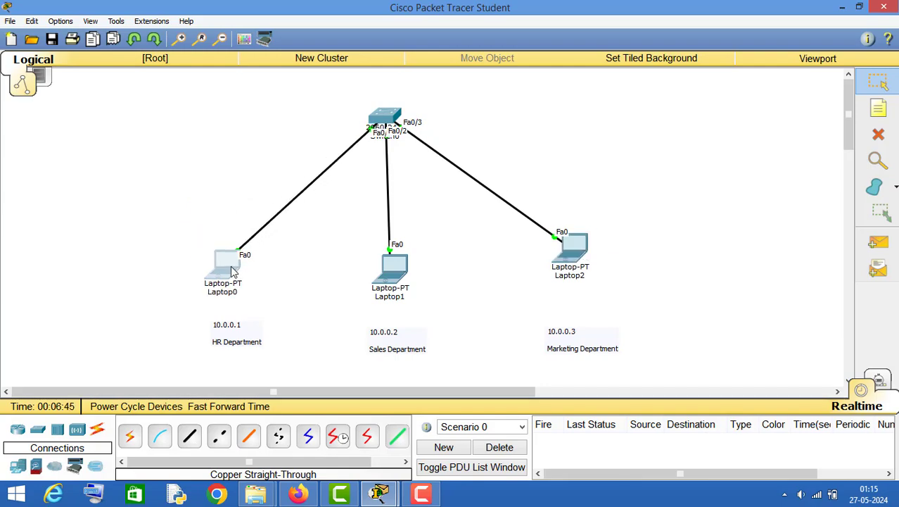
Assign switch interface fa0/1 to VLAN 2 with switchport access vlan 2, keeping the HR and Sales laptops in view.
mouse_move(379, 493)
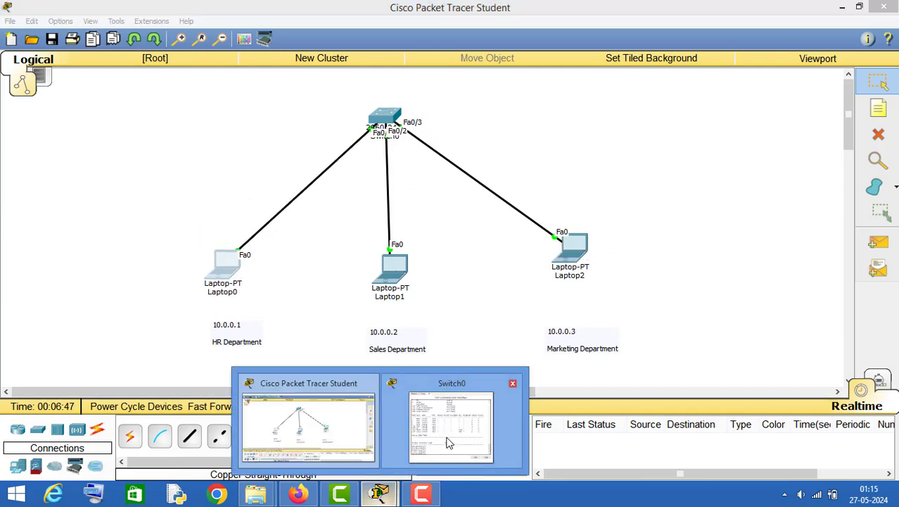
left_click(458, 429)
left_click_drag(506, 54, 588, 48)
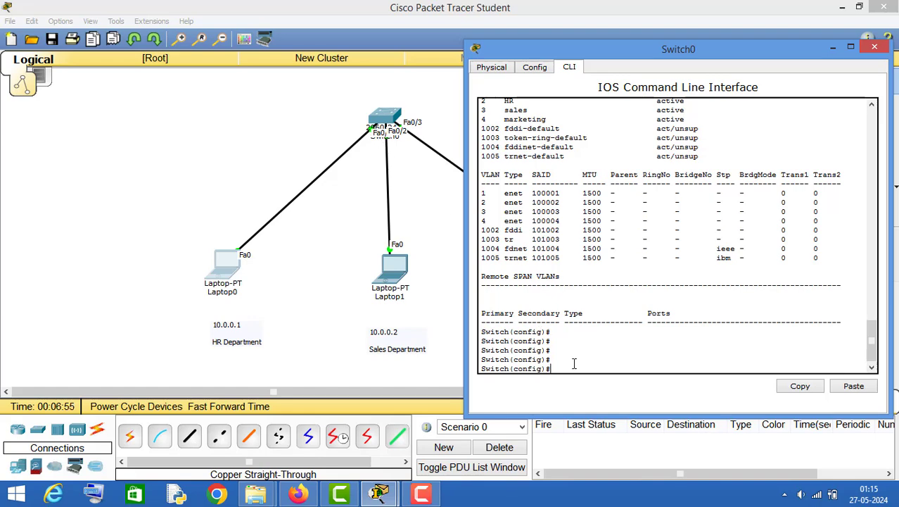
type("int fa0/1")
key("Return")
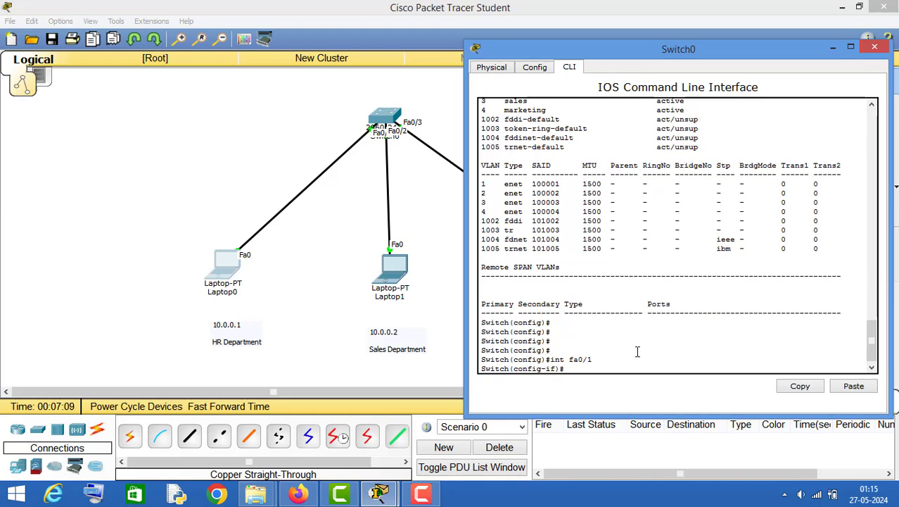
type("witchport access vlan 2")
key("Return")
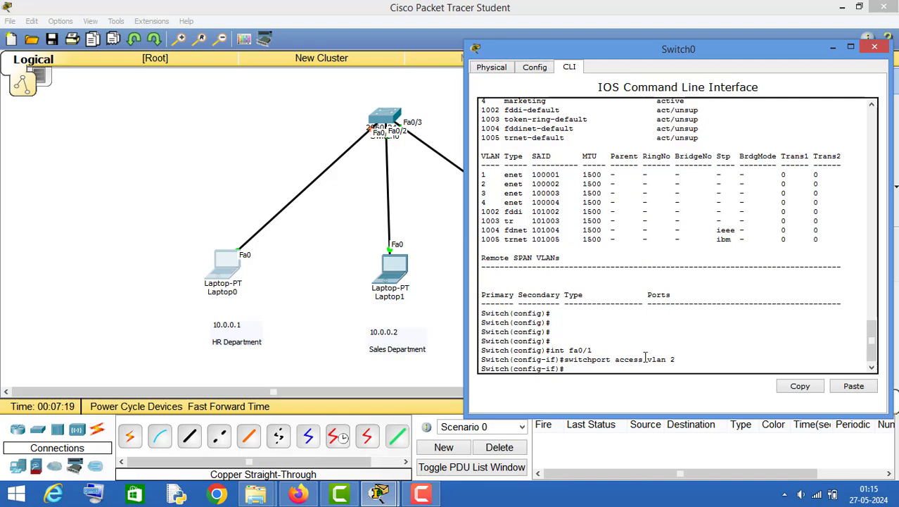
left_click_drag(680, 359, 548, 351)
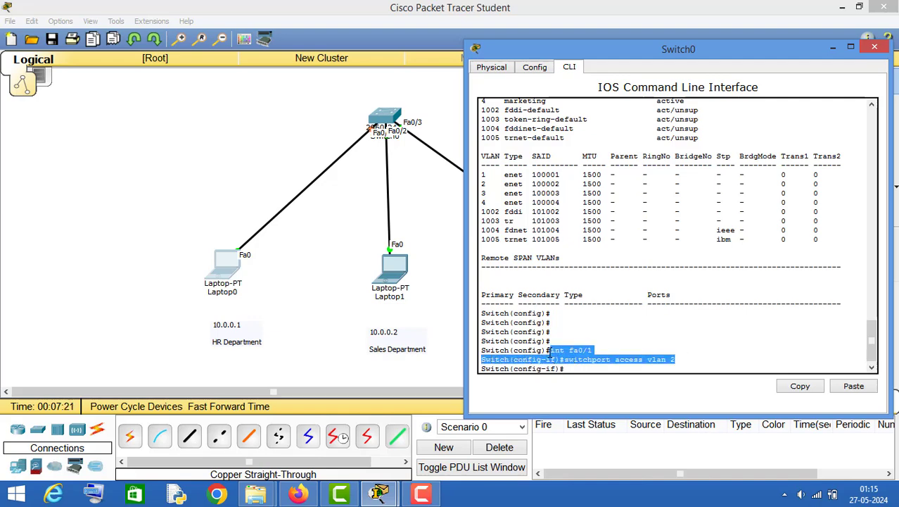
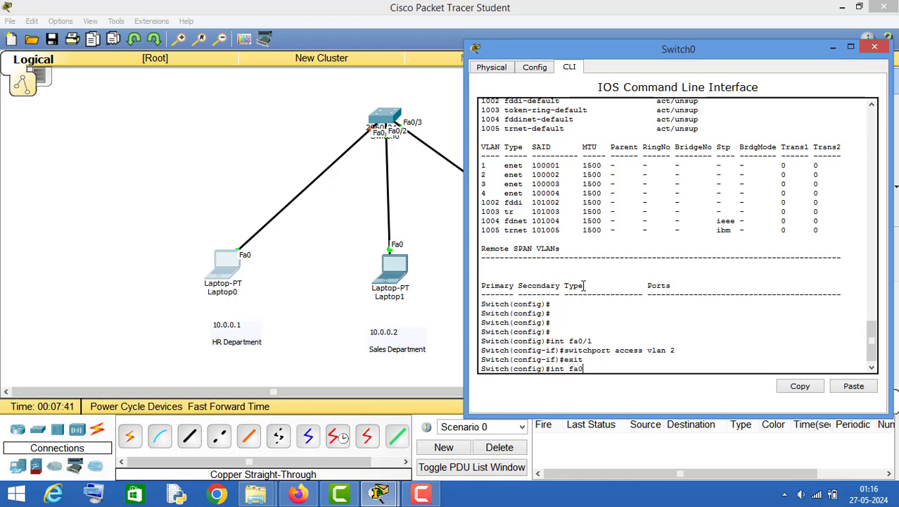
Assign switch interface fa0/2 to VLAN 3 with switchport access vlan 3 and exit to global configuration mode.
type("fa0/2")
key("Return")
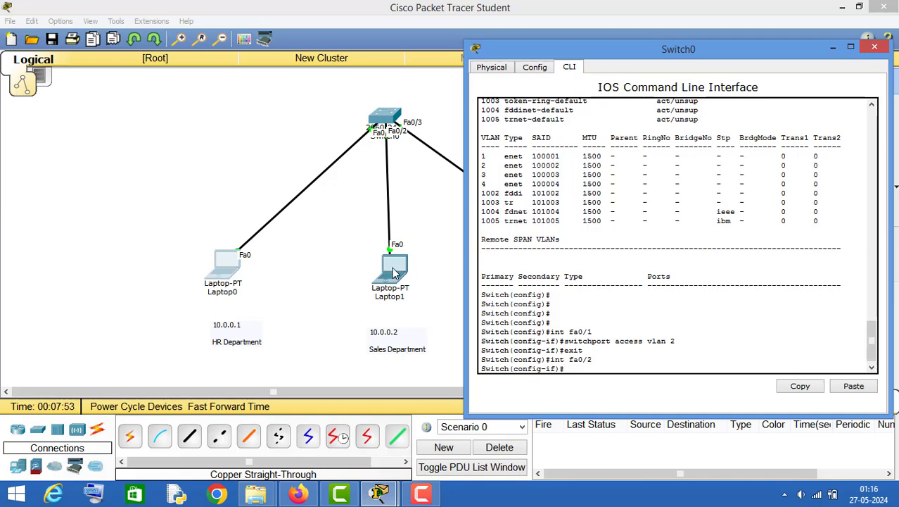
type("swti")
key("BackSpace")
key("BackSpace")
key("BackSpace")
type("itchport access vlan ")
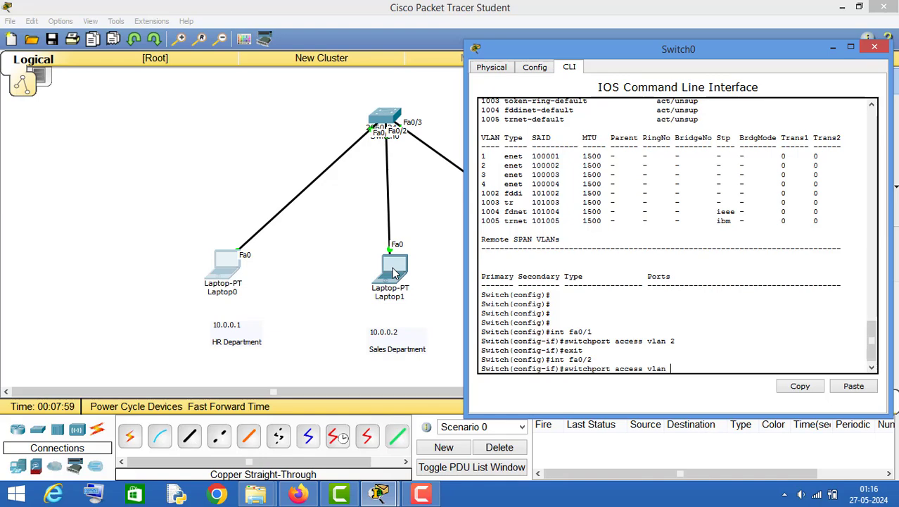
type("3")
key("Return")
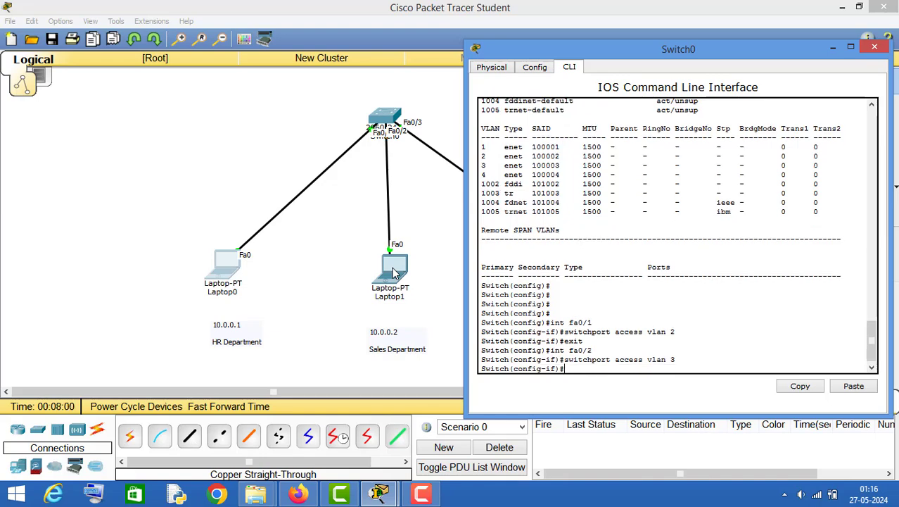
type("exit")
key("Return")
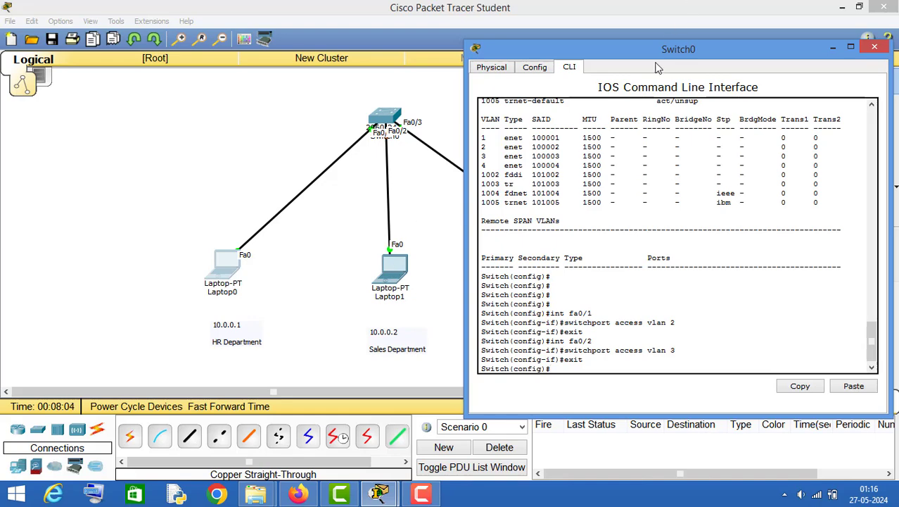
Move Laptop2 closer to its Marketing Department label and bring the switch's command line back into full view.
left_click_drag(656, 50, 140, 50)
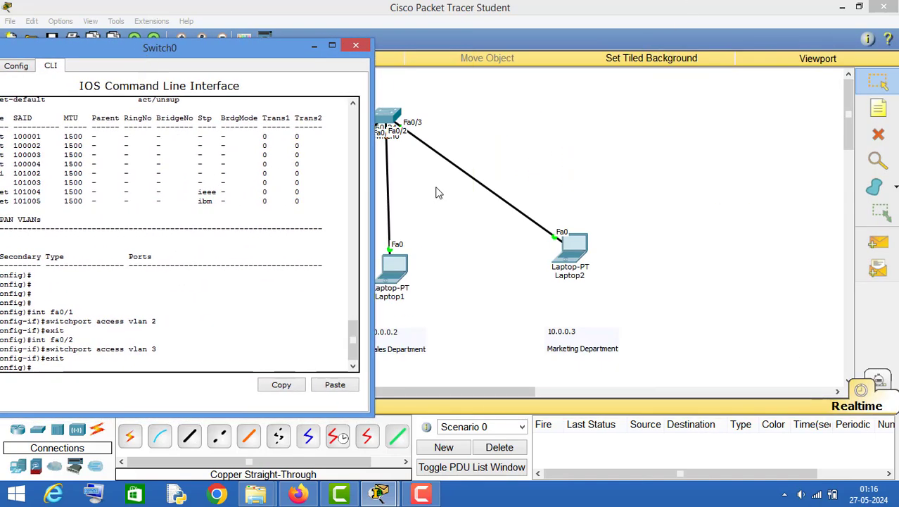
left_click_drag(583, 245, 569, 280)
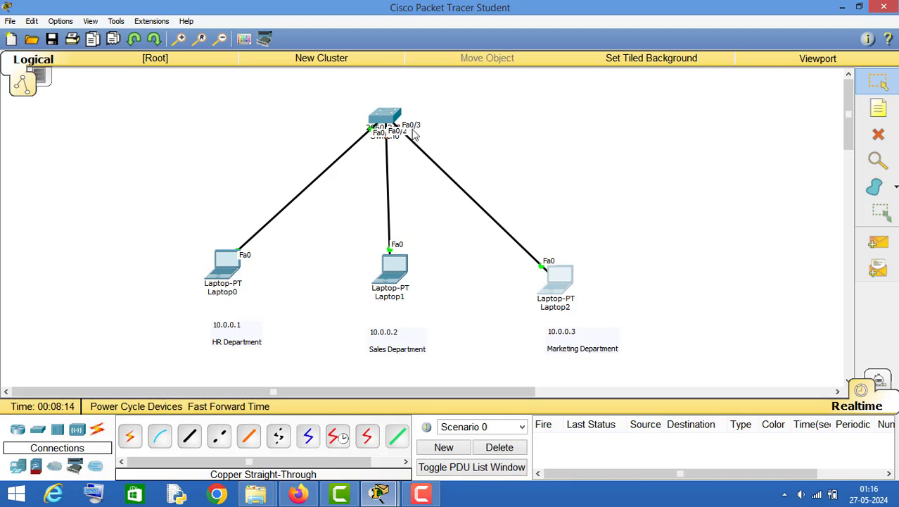
mouse_move(380, 492)
left_click(457, 422)
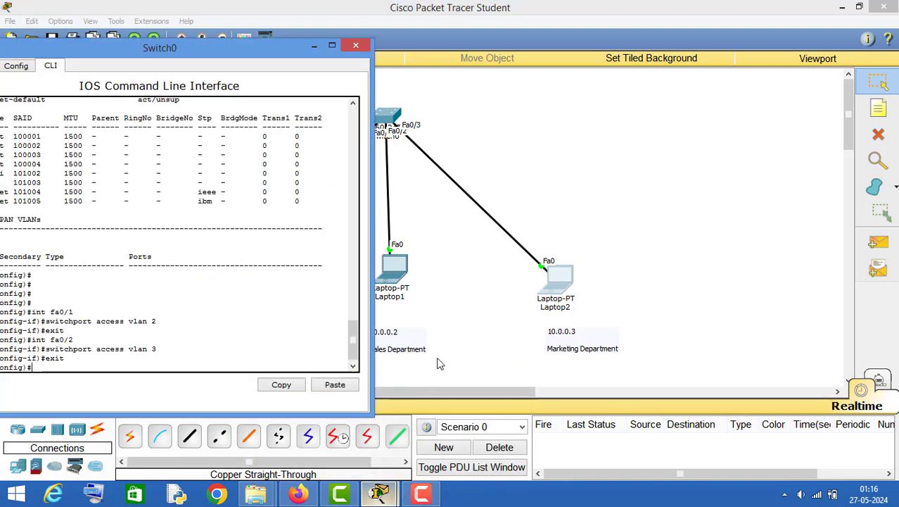
left_click_drag(167, 55, 330, 34)
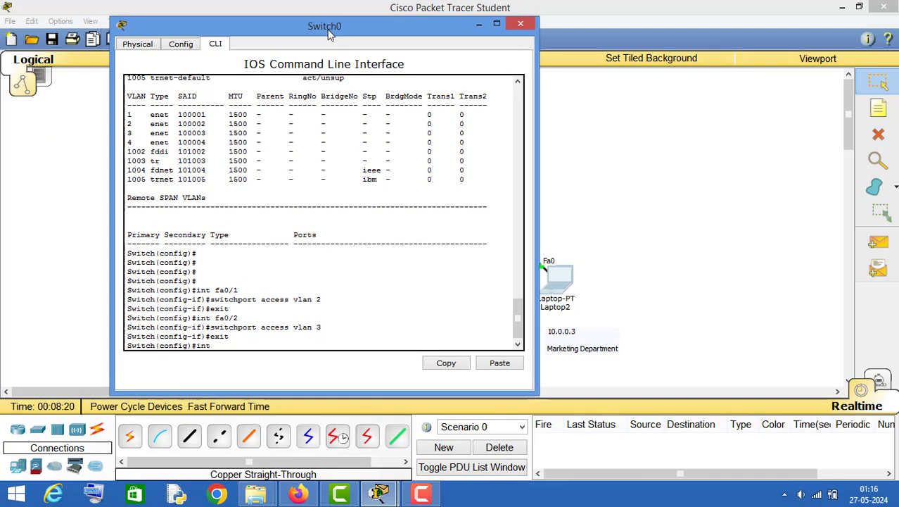
Assign switch interface fa0/3 to VLAN 4 with switchport access vlan 4 and exit to global configuration mode.
type("fa0/3")
key("Return")
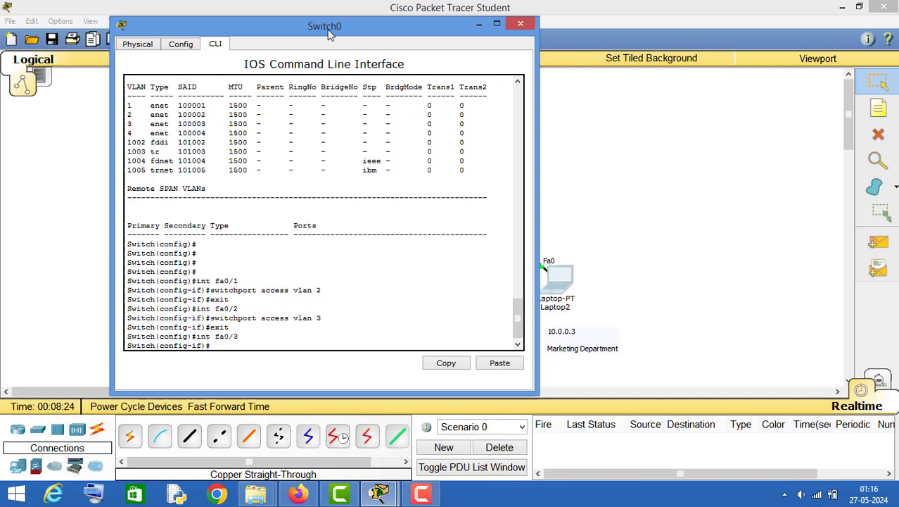
type("switchport access vlan")
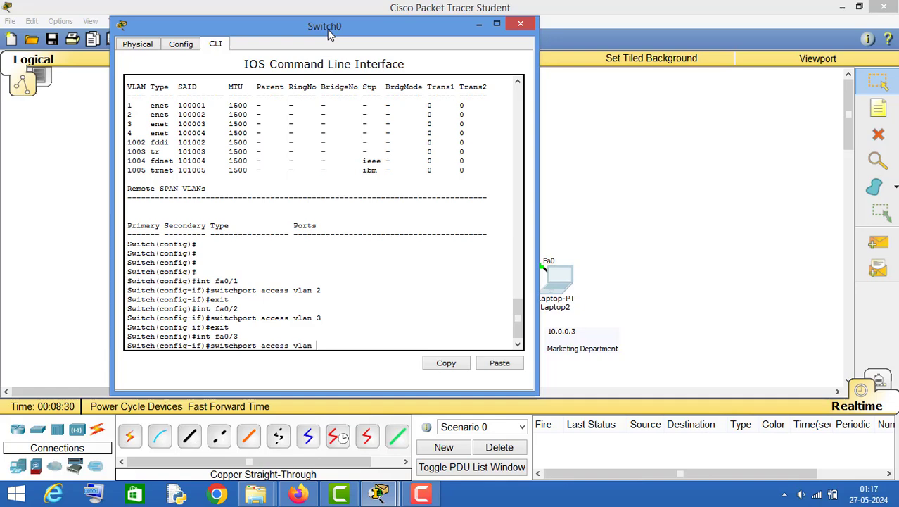
type(" 4")
left_click_drag(393, 50, 268, 56)
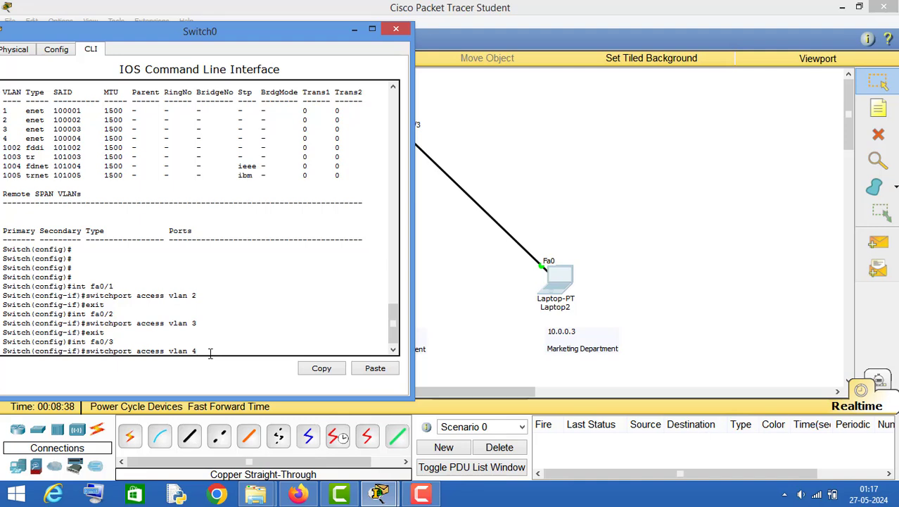
key("Return")
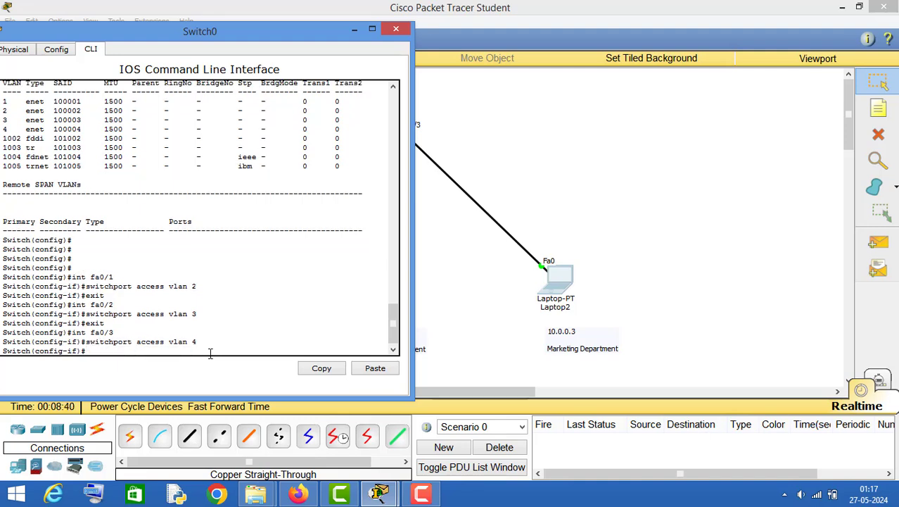
type("exit")
key("Return")
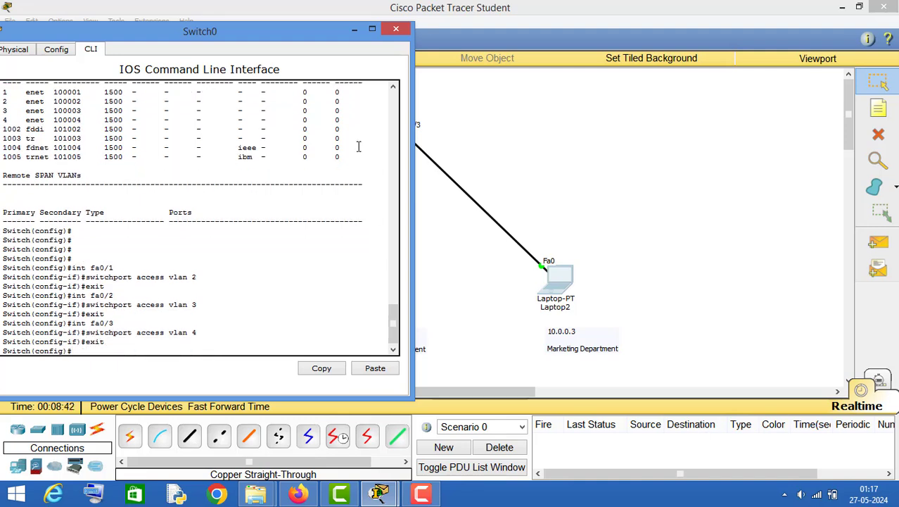
Run do show vlan on the switch, check the ports of the HR, sales and marketing VLANs, and close the switch window.
left_click_drag(189, 36, 524, 55)
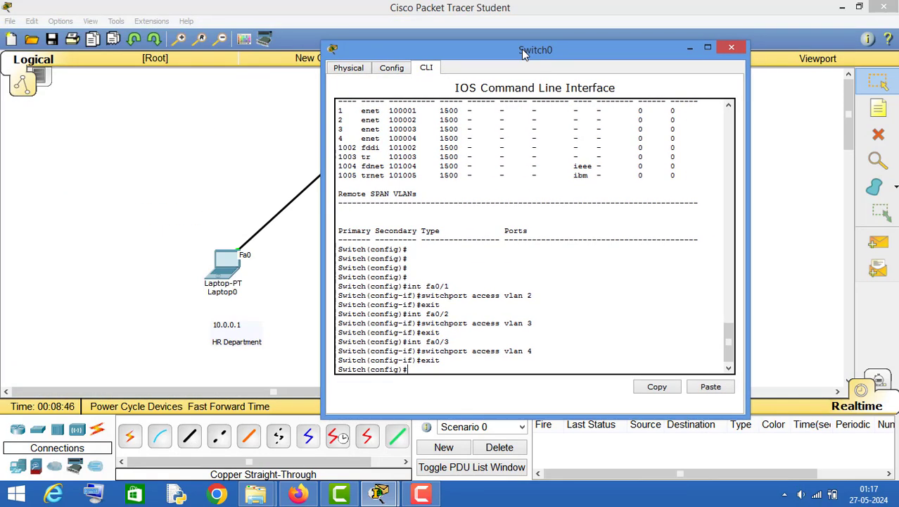
type("do show vlan")
key("Return")
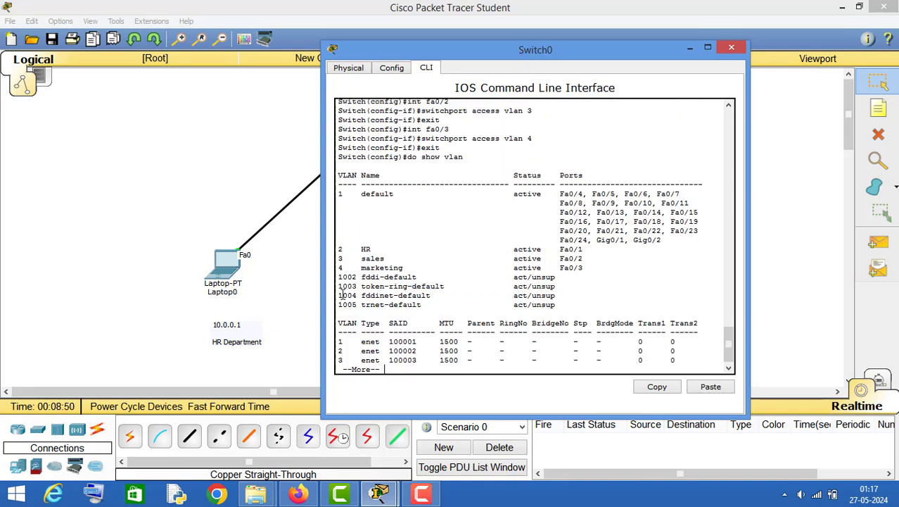
left_click_drag(339, 248, 603, 255)
left_click(599, 247)
double_click(363, 250)
left_click(583, 258)
left_click_drag(583, 258, 560, 258)
mouse_move(393, 258)
left_mouse_down()
mouse_move(359, 260)
mouse_move(408, 268)
left_mouse_up()
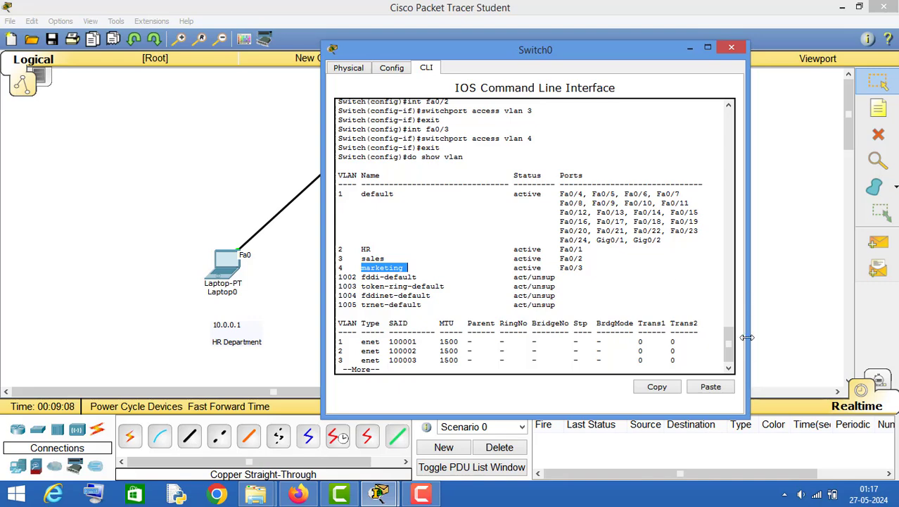
left_click(732, 47)
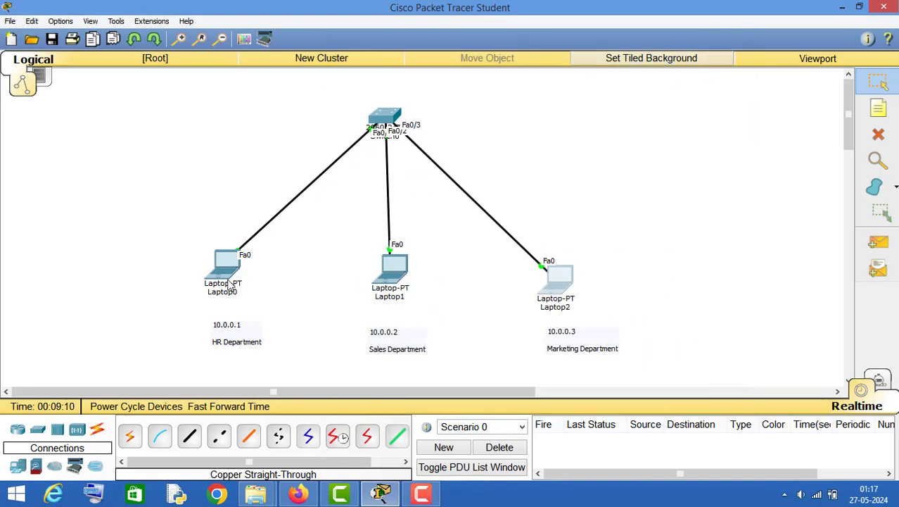
Move Laptop0 closer to its HR Department label and ping the Sales laptop at 10.0.0.2 from Laptop0's command prompt.
left_click_drag(230, 282, 242, 290)
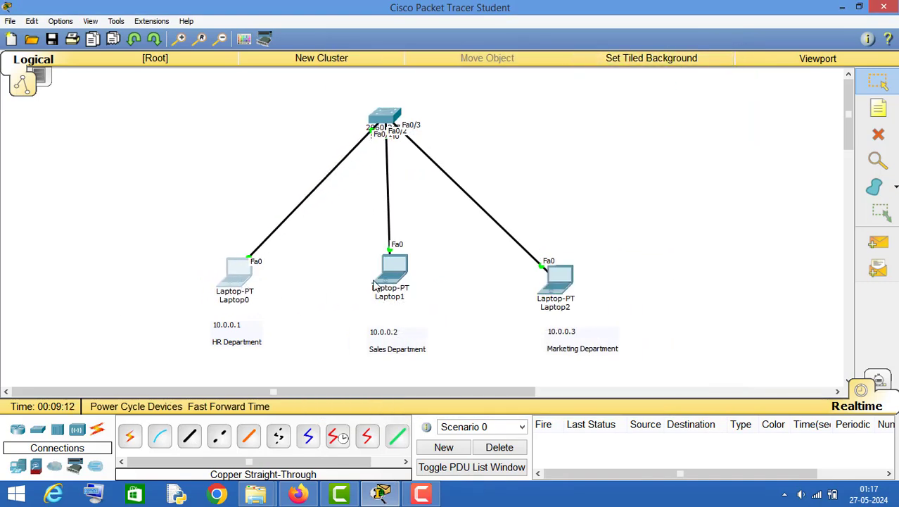
left_click(239, 283)
left_click(538, 157)
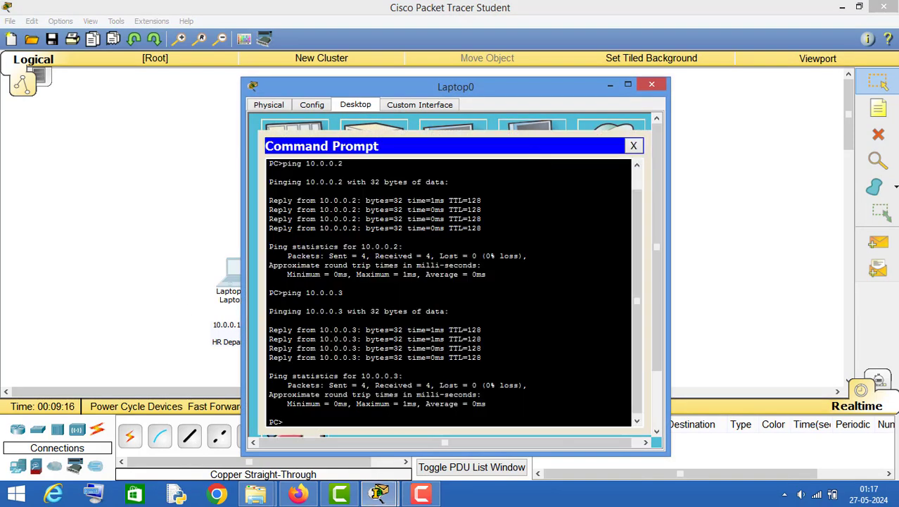
left_click_drag(419, 88, 665, 71)
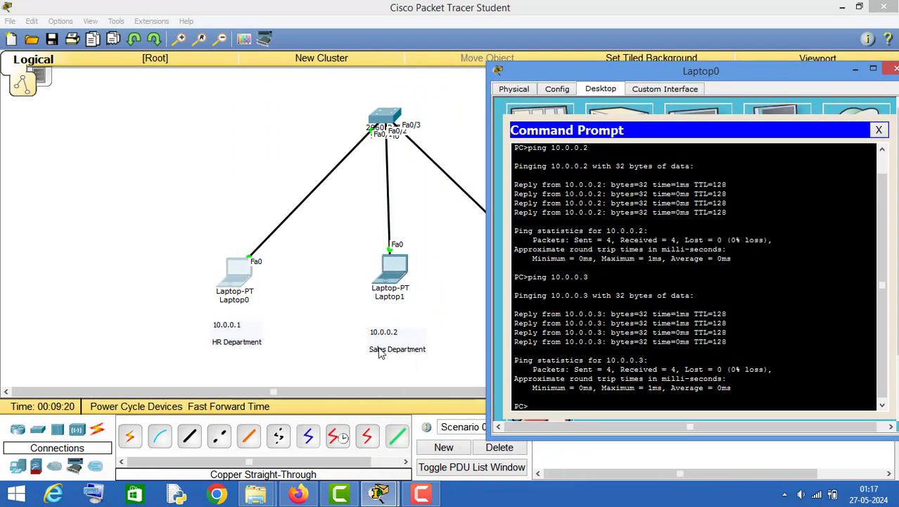
left_click_drag(524, 80, 499, 73)
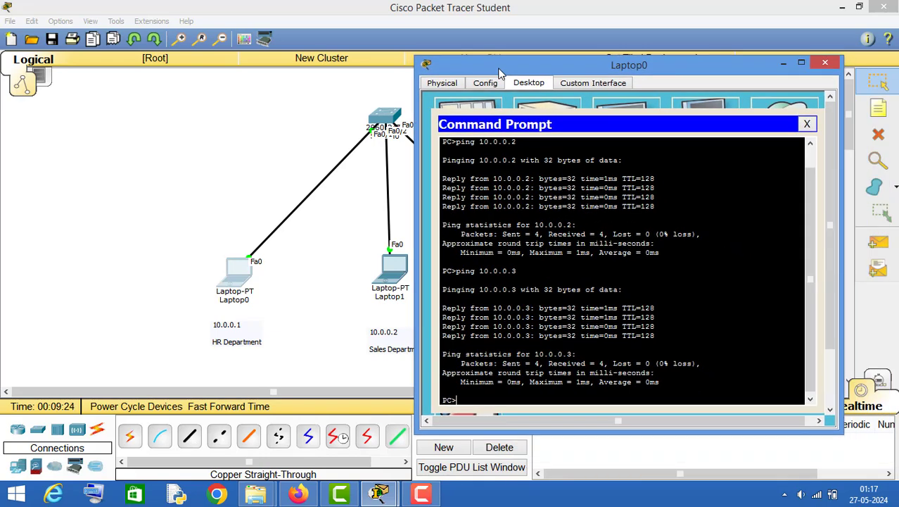
key("Up")
type("2")
left_click_drag(519, 70, 575, 67)
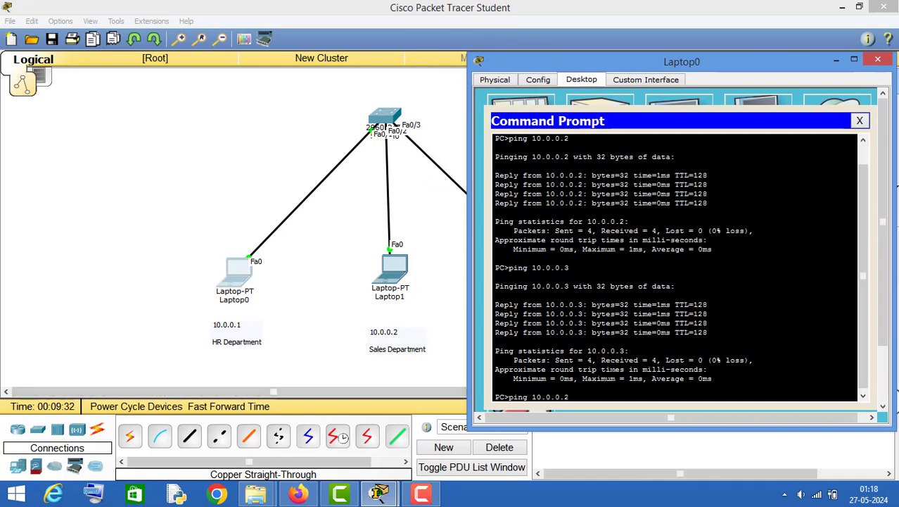
key("Return")
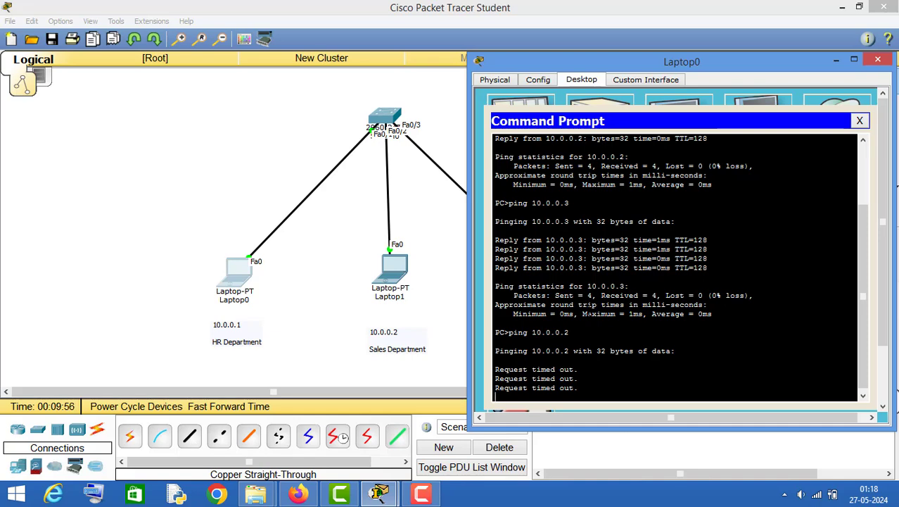
Ping the Marketing laptop at 10.0.0.3 from Laptop0's command prompt and close the Laptop0 window.
key("Up")
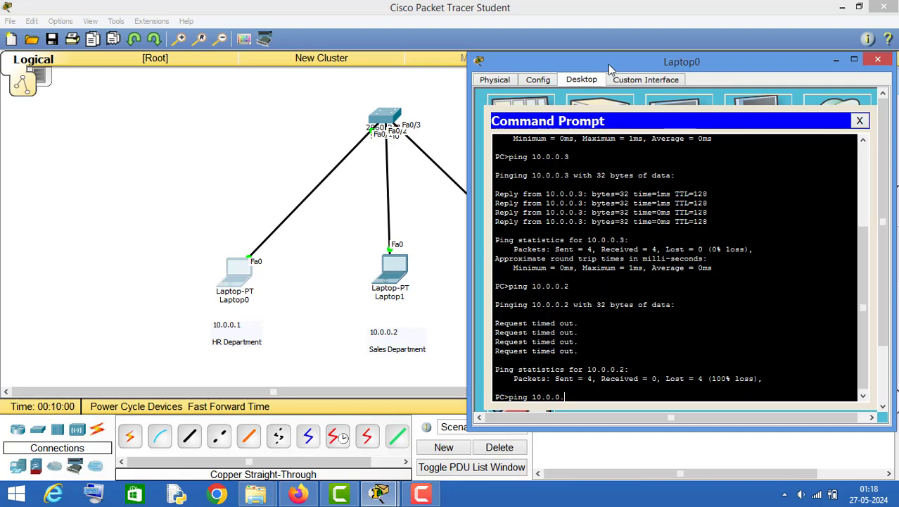
left_click_drag(608, 64, 734, 74)
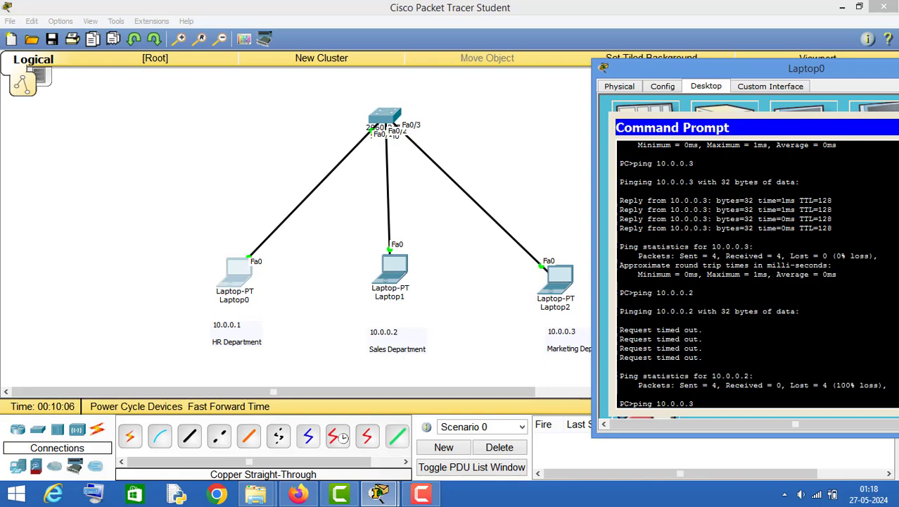
key("Return")
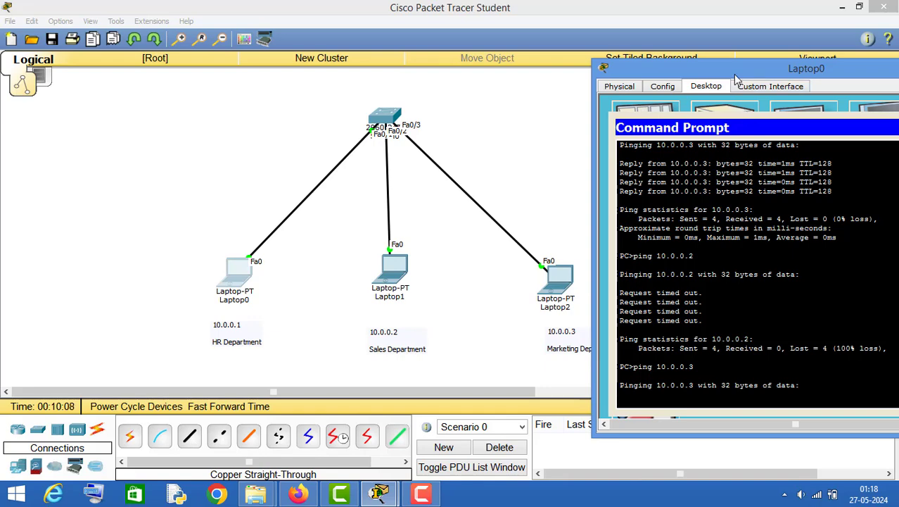
left_click_drag(733, 75, 214, 30)
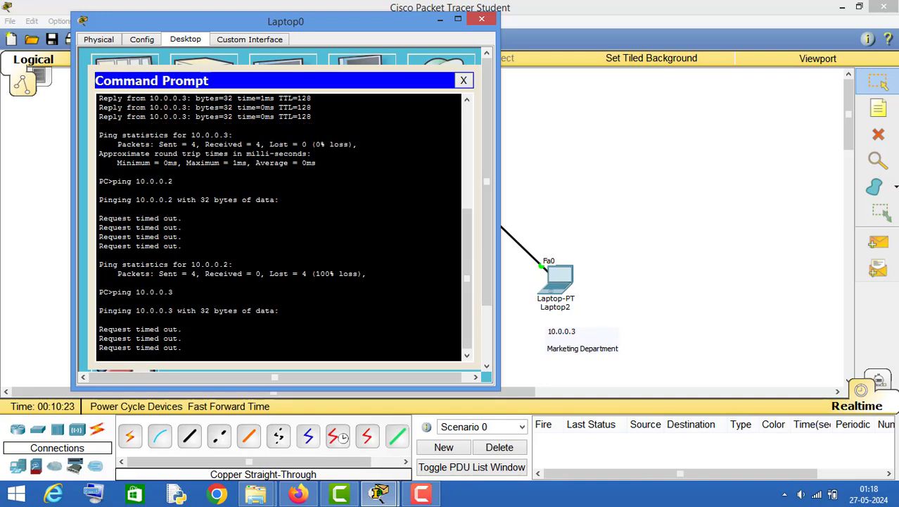
left_click(481, 20)
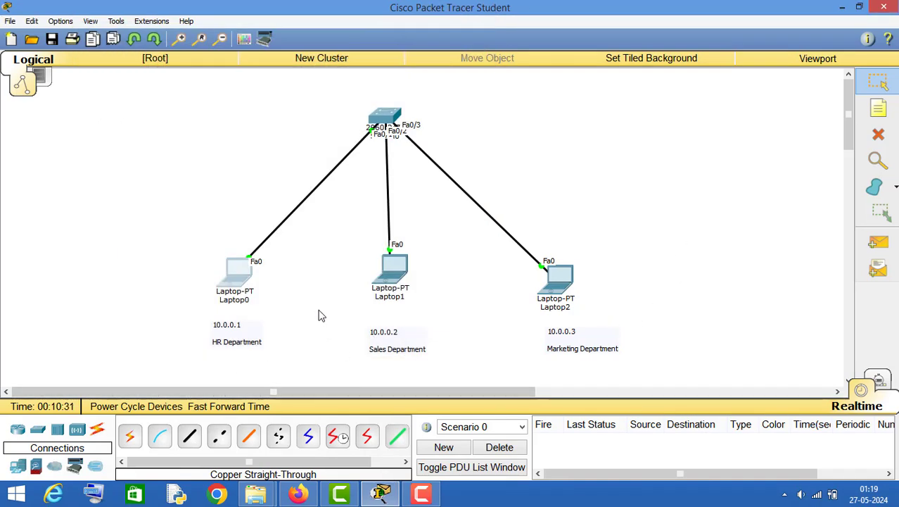